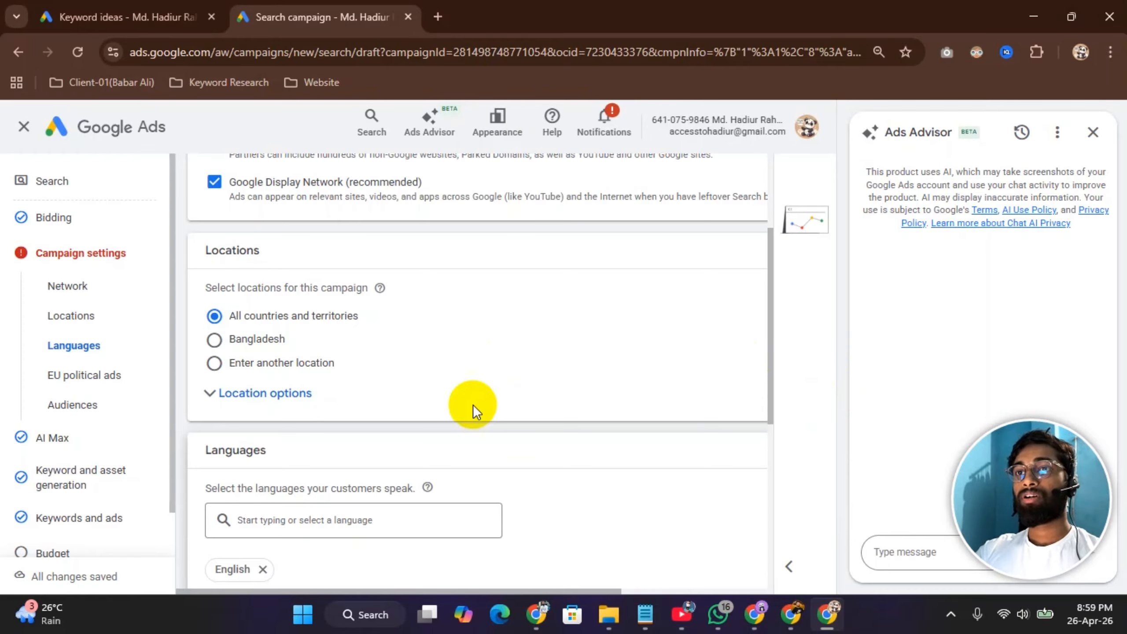
drag(224, 294, 218, 269)
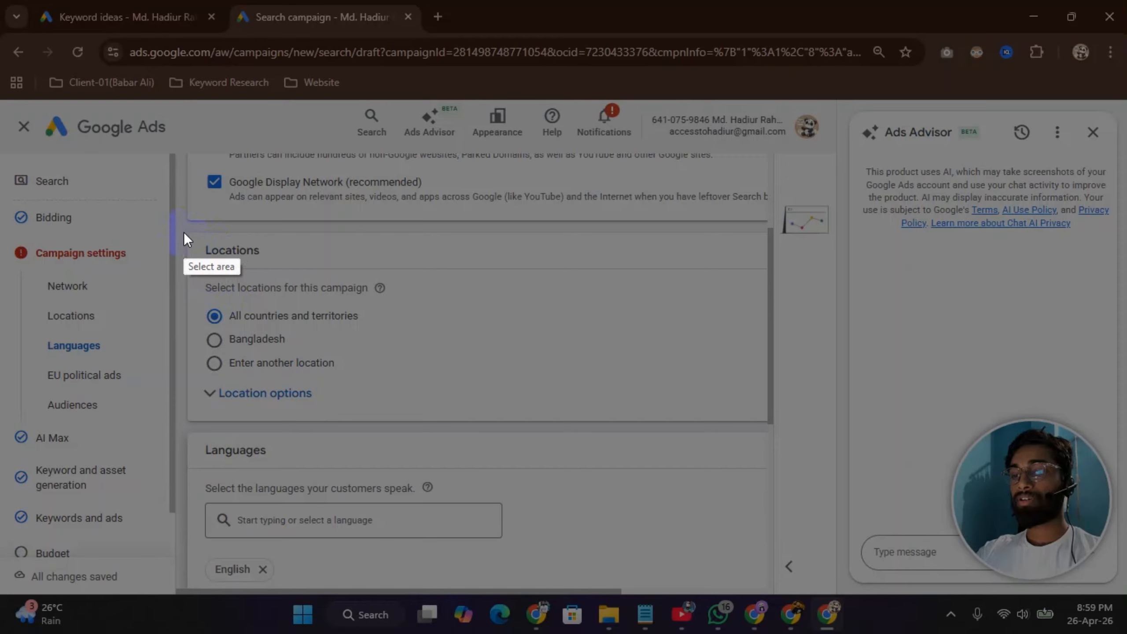
drag(183, 233, 781, 431)
mouse_move(15, 205)
mouse_down()
mouse_move(172, 484)
mouse_move(172, 559)
mouse_up()
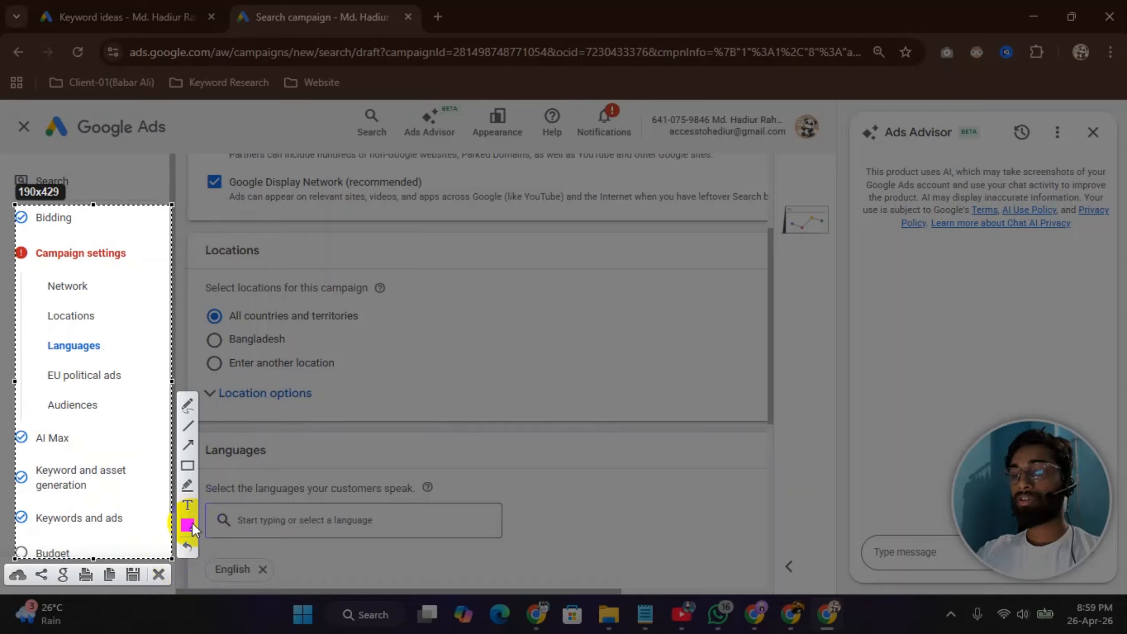
click(159, 573)
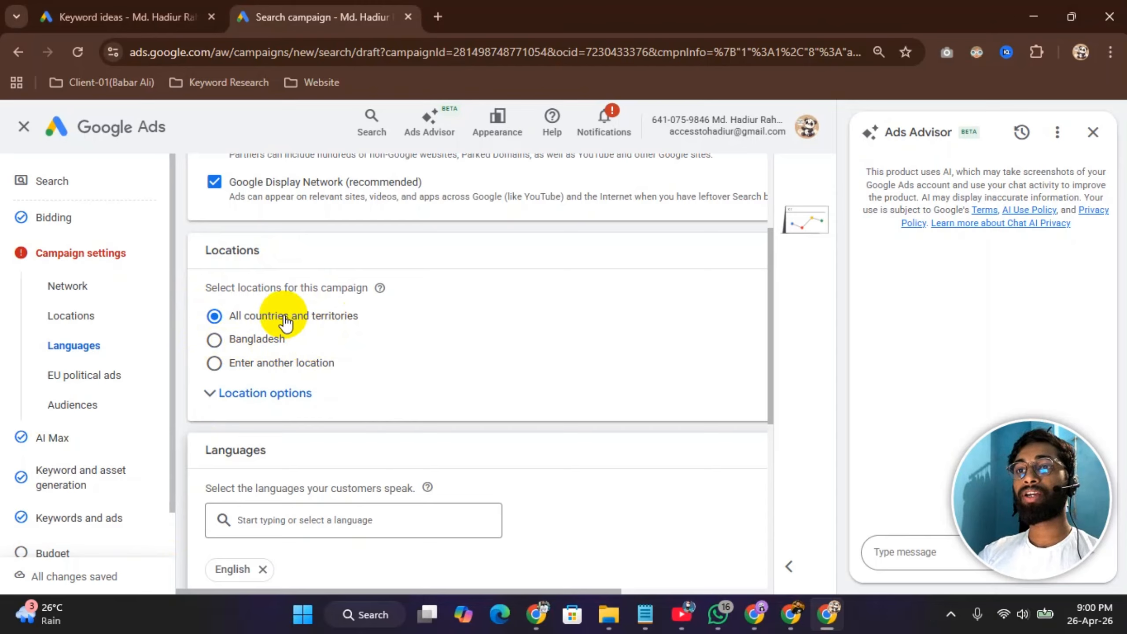
Step: Set the campaign's location targeting to enter another location and open the advanced location search
click(245, 368)
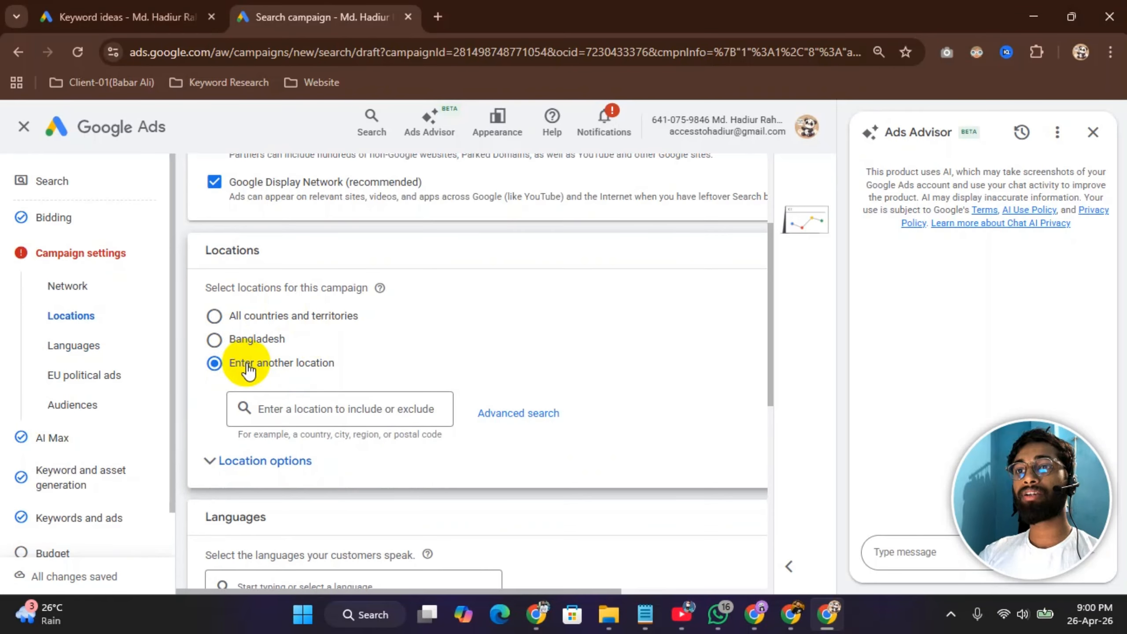
click(309, 409)
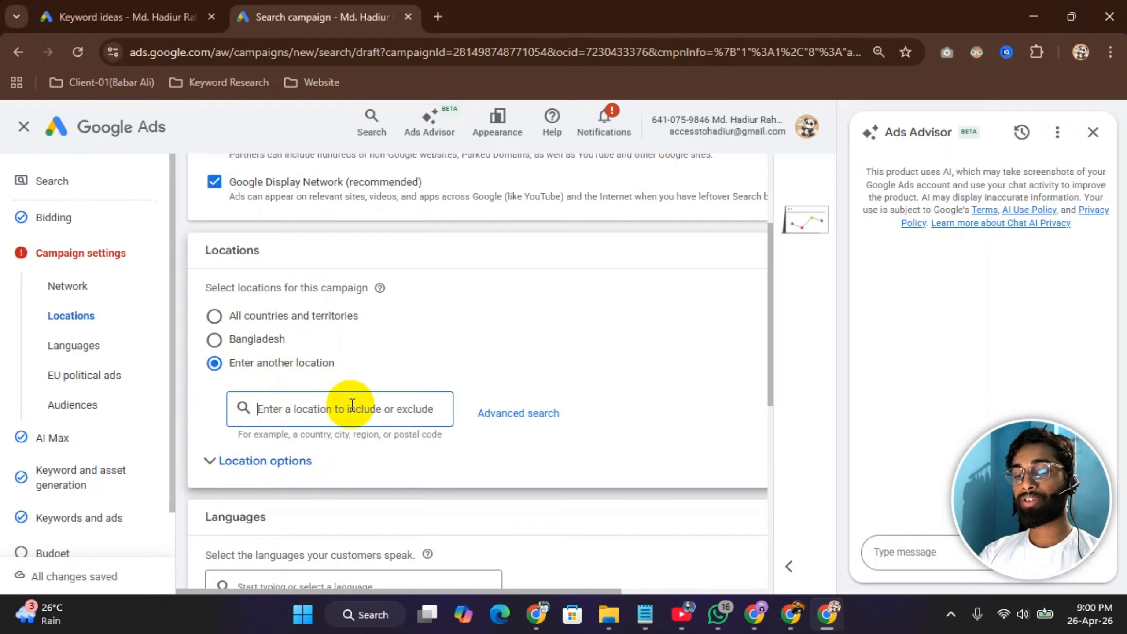
text(new)
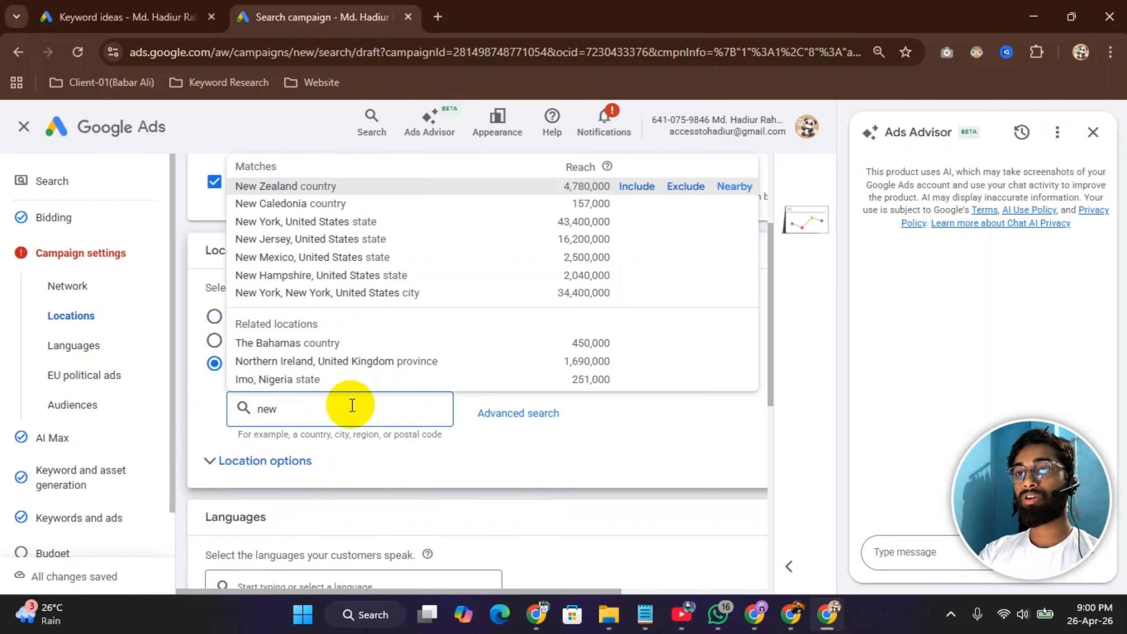
key(BackSpace)
key(BackSpace)
key(BackSpace)
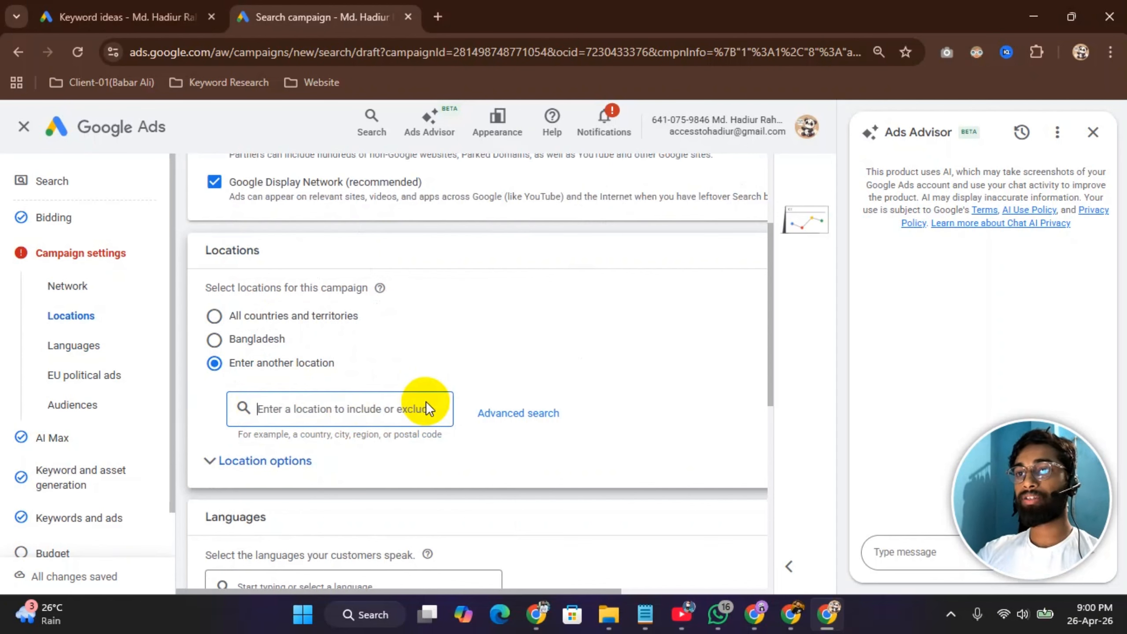
click(502, 424)
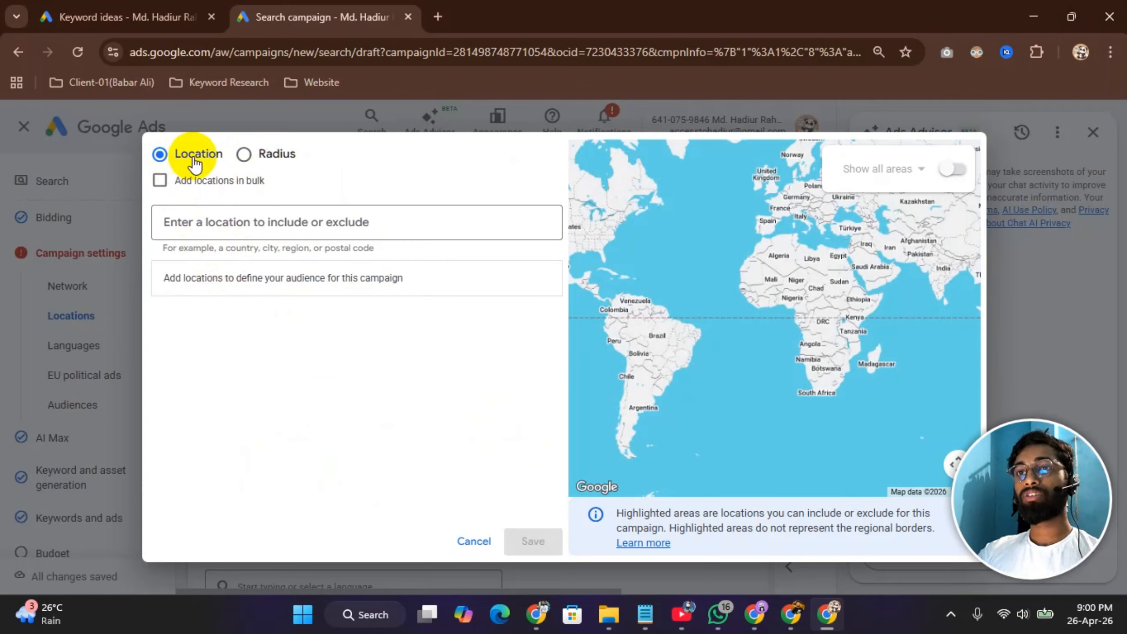
Step: Find New York state, United States, and include it as a targeted location
click(229, 220)
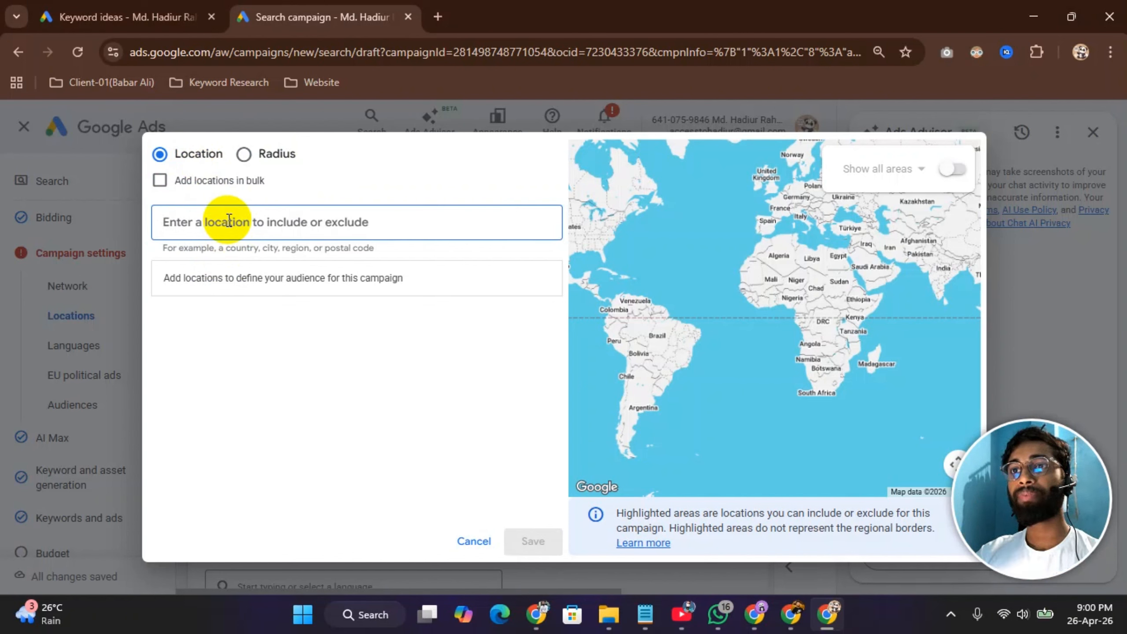
text(Nee)
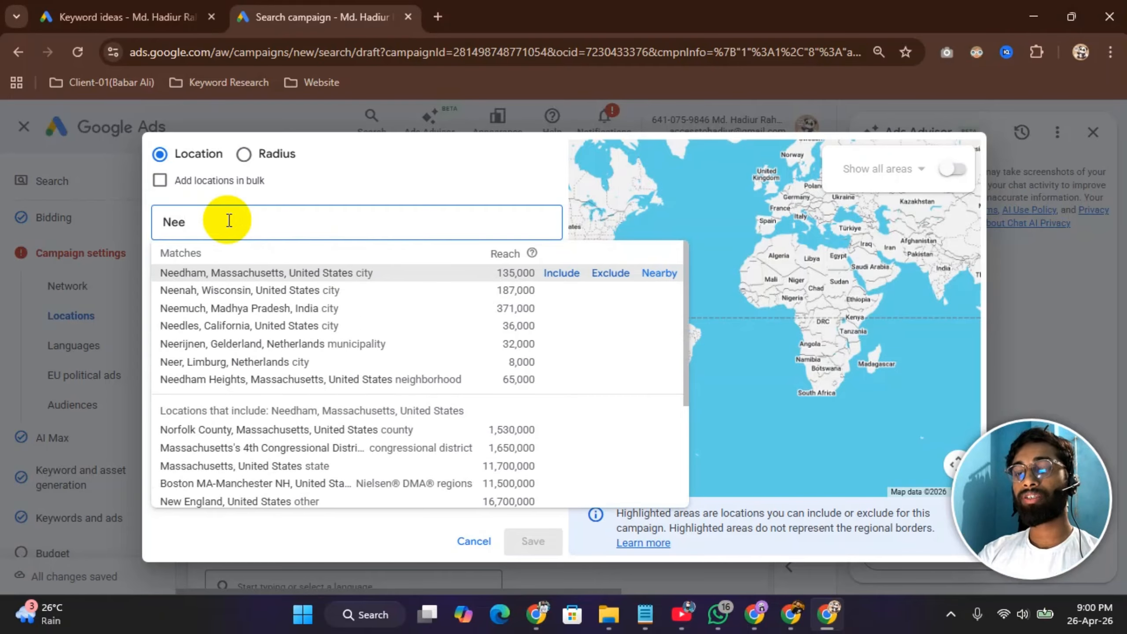
key(BackSpace)
text(y york)
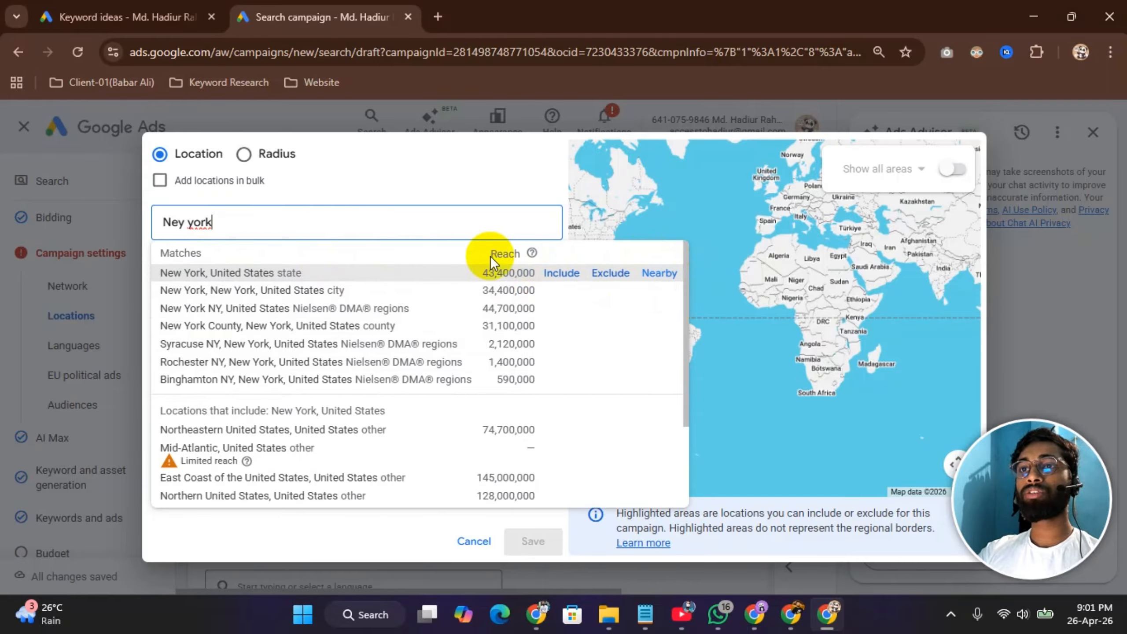
click(560, 273)
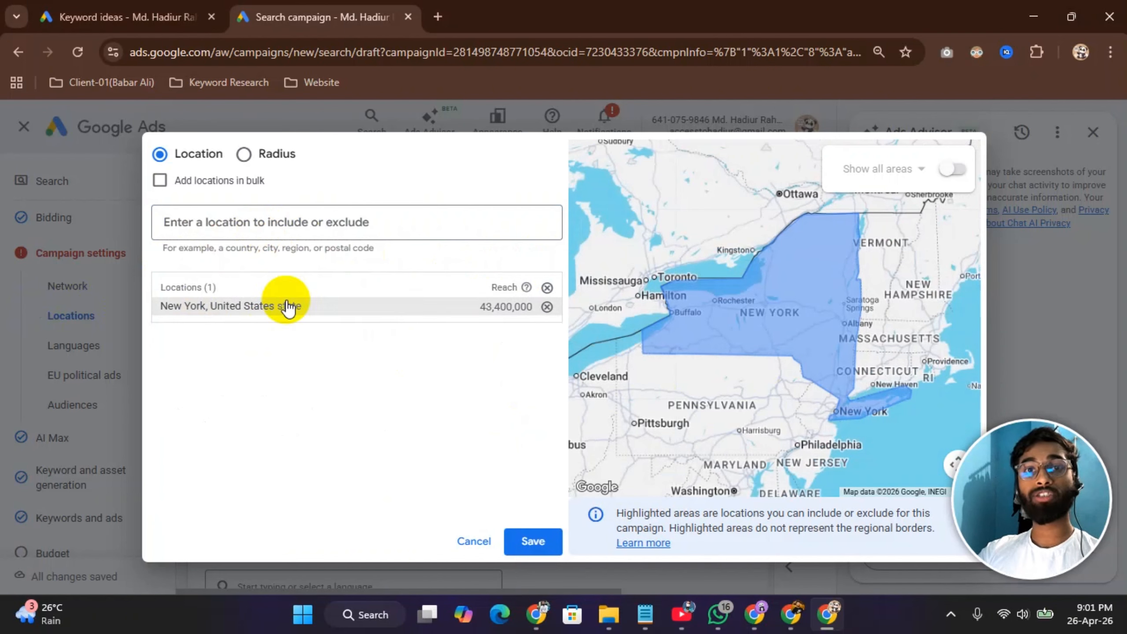
Step: Search for Buffalo and exclude the Buffalo NY, United States Nielsen DMA region from the targeting
scroll(755, 334, up, 4)
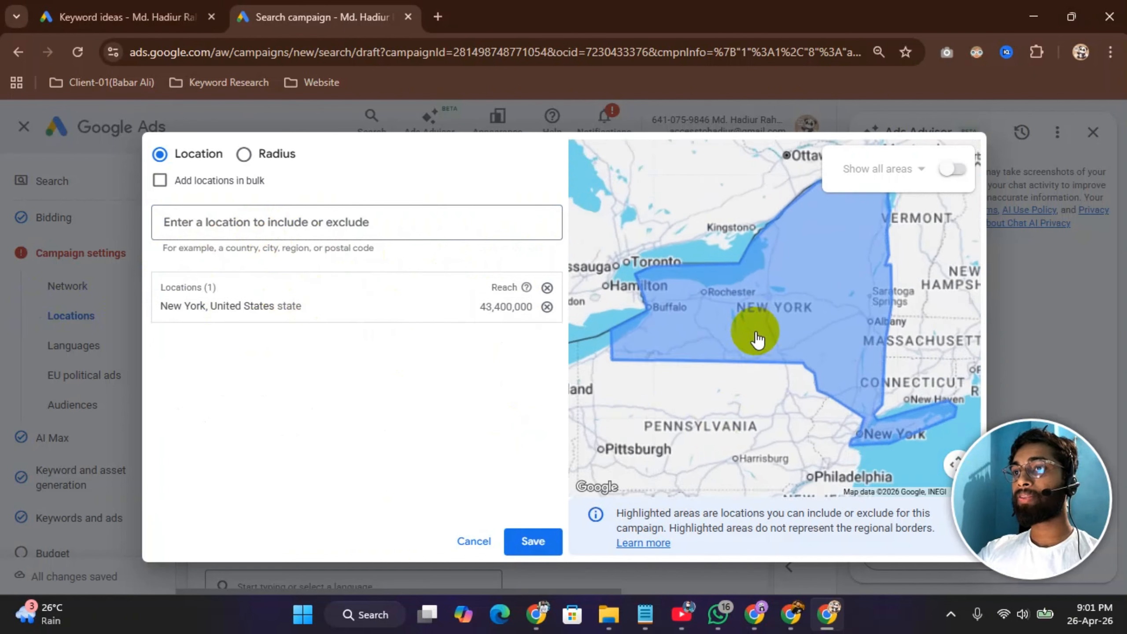
scroll(755, 333, down, 3)
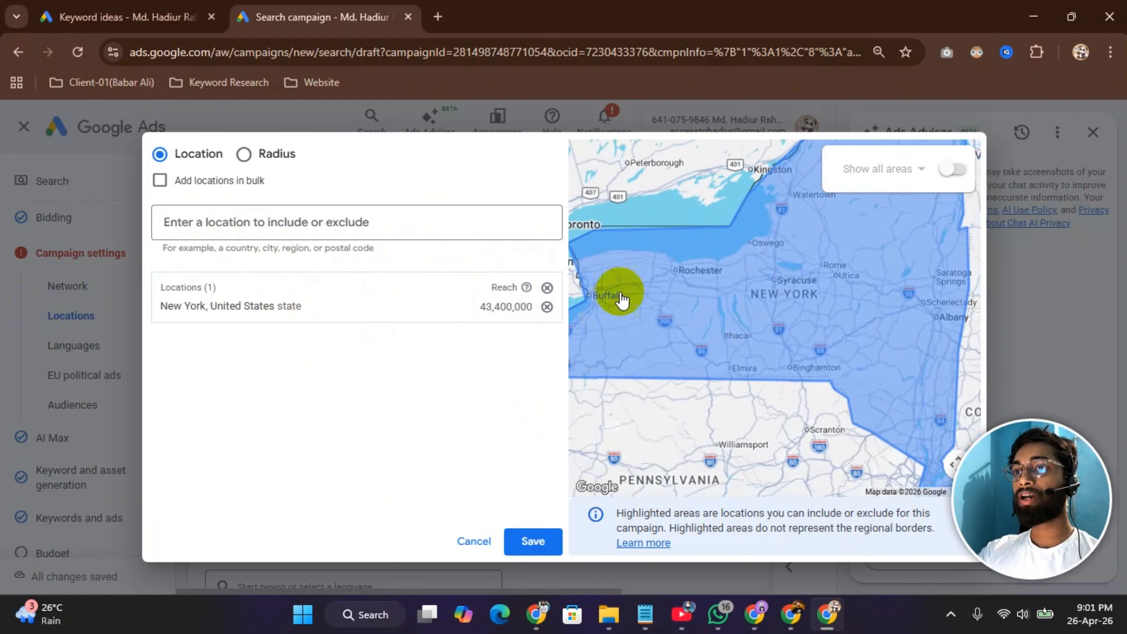
scroll(614, 297, down, 2)
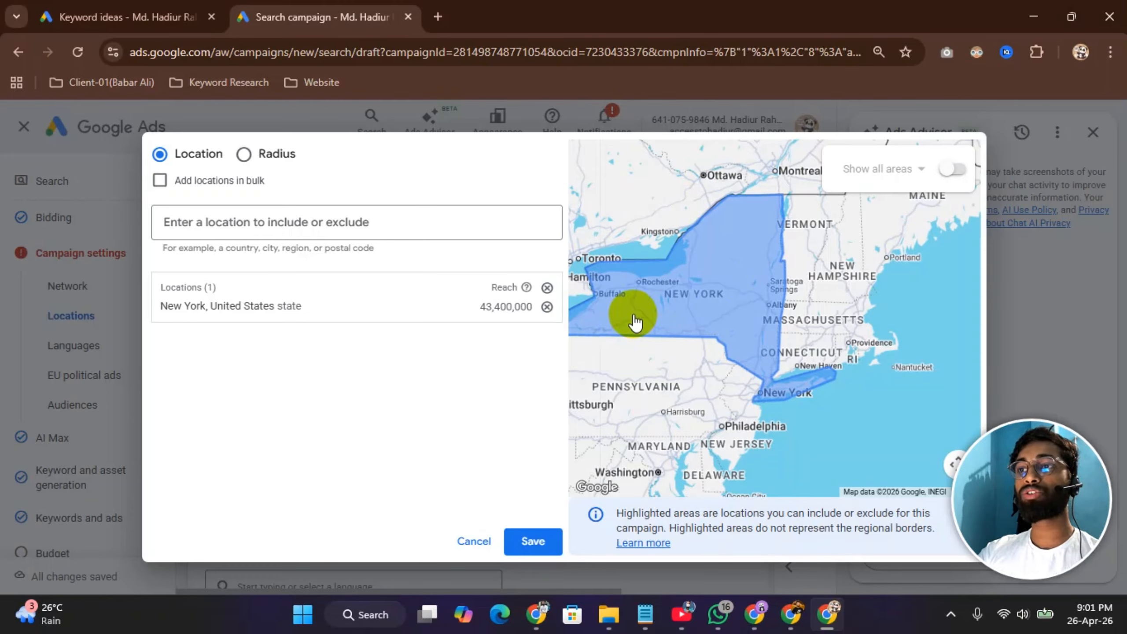
scroll(635, 319, up, 2)
drag(675, 335, 735, 332)
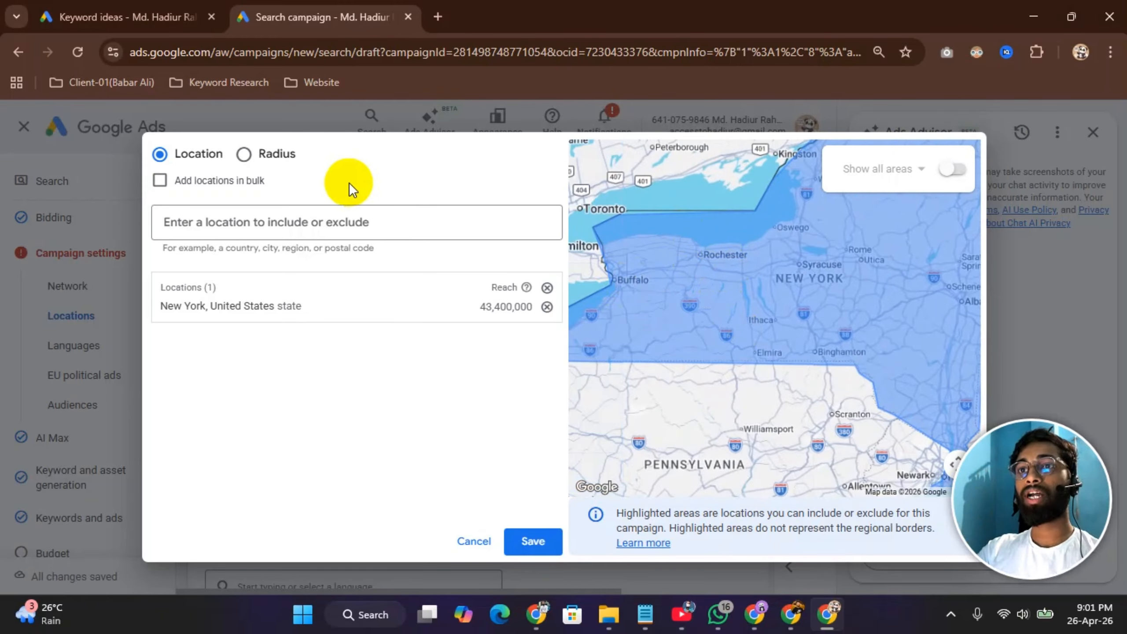
click(328, 220)
text(buffel)
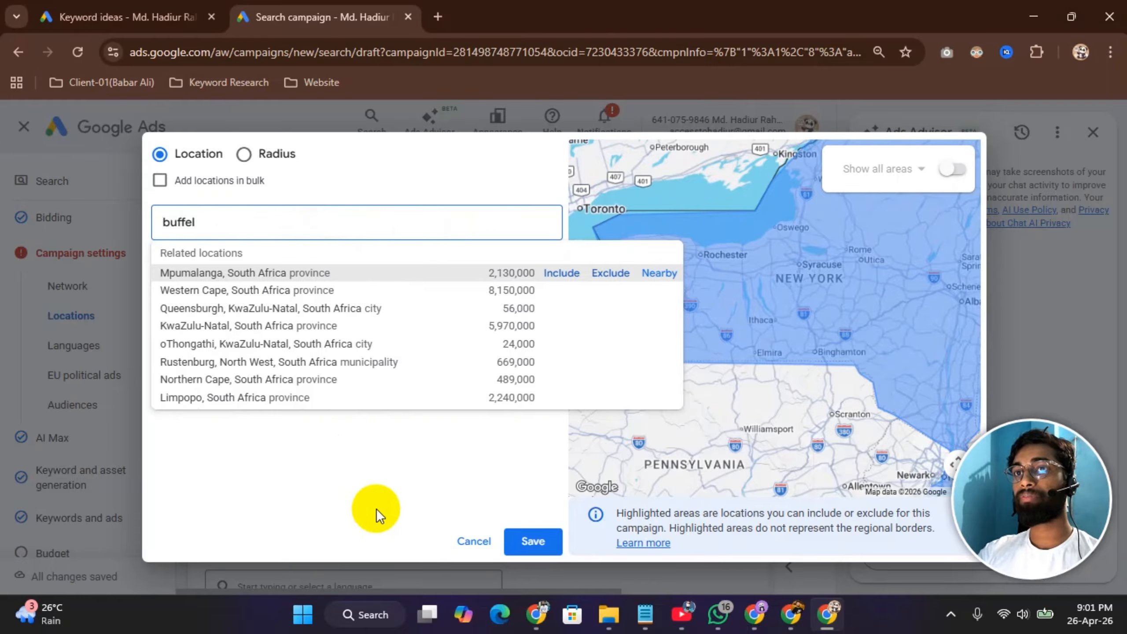
click(376, 494)
click(305, 229)
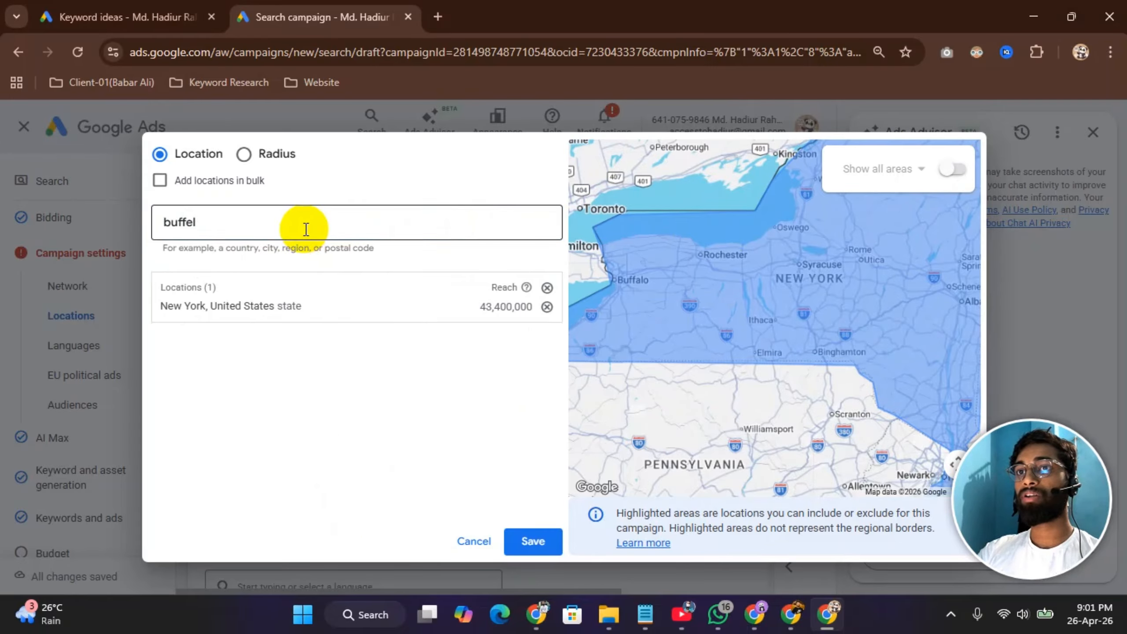
key(BackSpace)
key(BackSpace)
key(BackSpace)
text(falo)
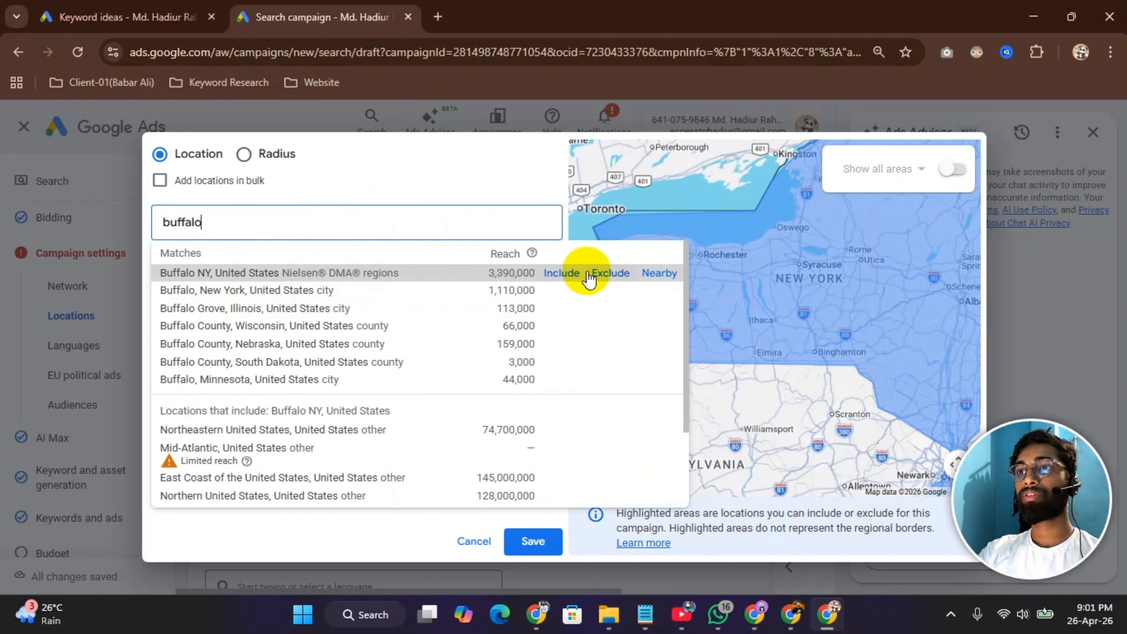
click(610, 273)
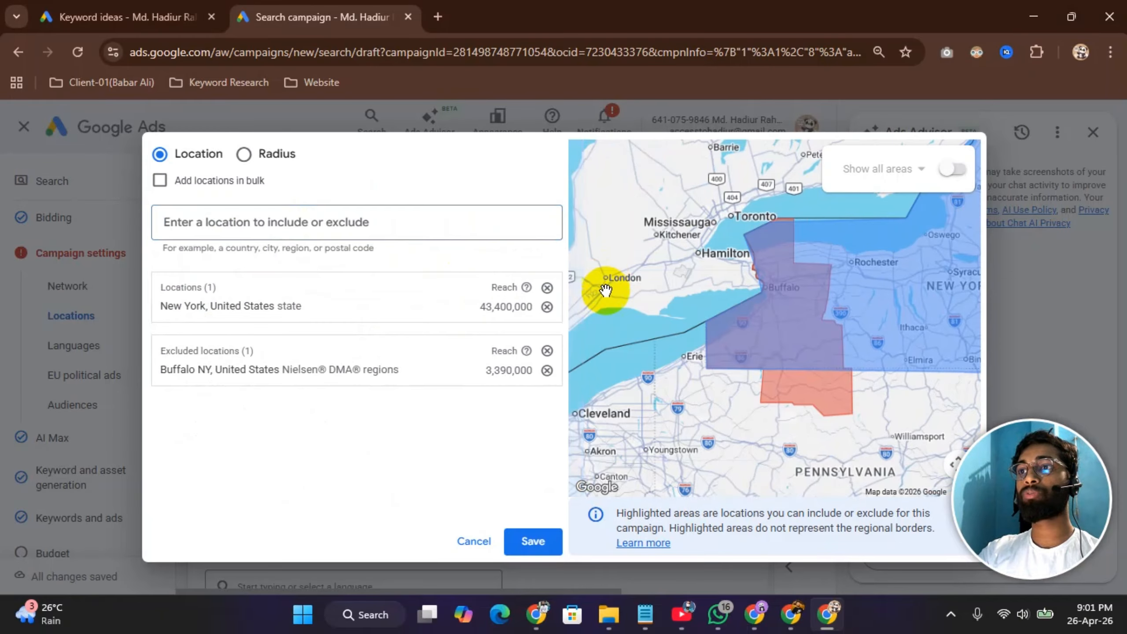
Step: Search for Rochester and exclude the Rochester NY, New York, United States Nielsen DMA region
scroll(793, 347, down, 2)
scroll(834, 358, up, 3)
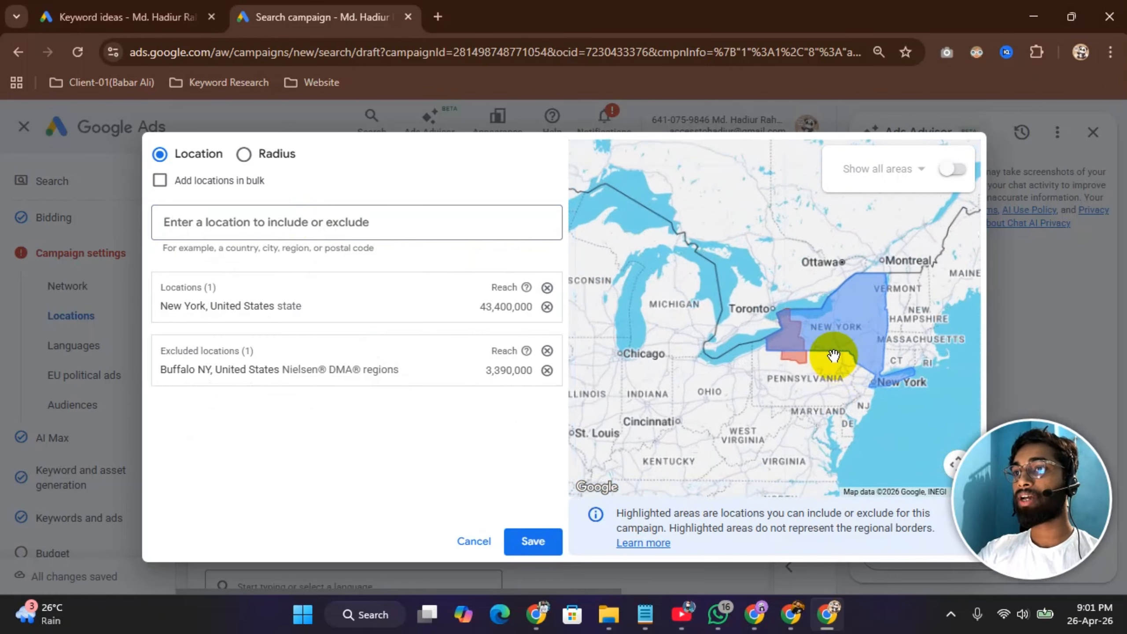
scroll(806, 235, down, 2)
scroll(856, 229, down, 3)
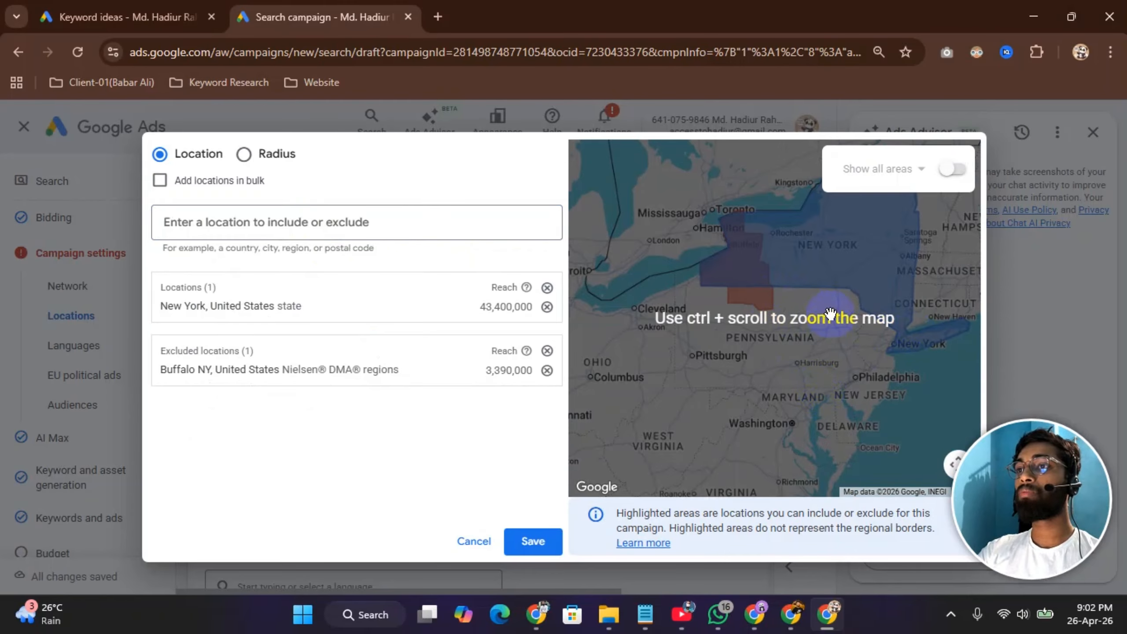
drag(830, 320, 830, 395)
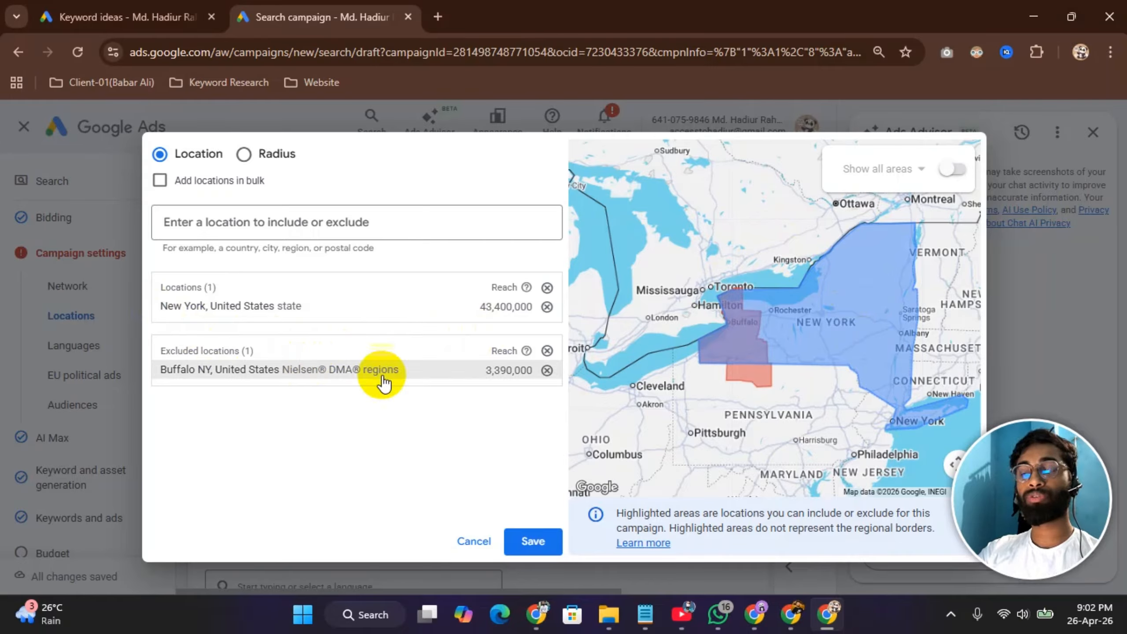
scroll(728, 360, up, 4)
scroll(737, 362, down, 2)
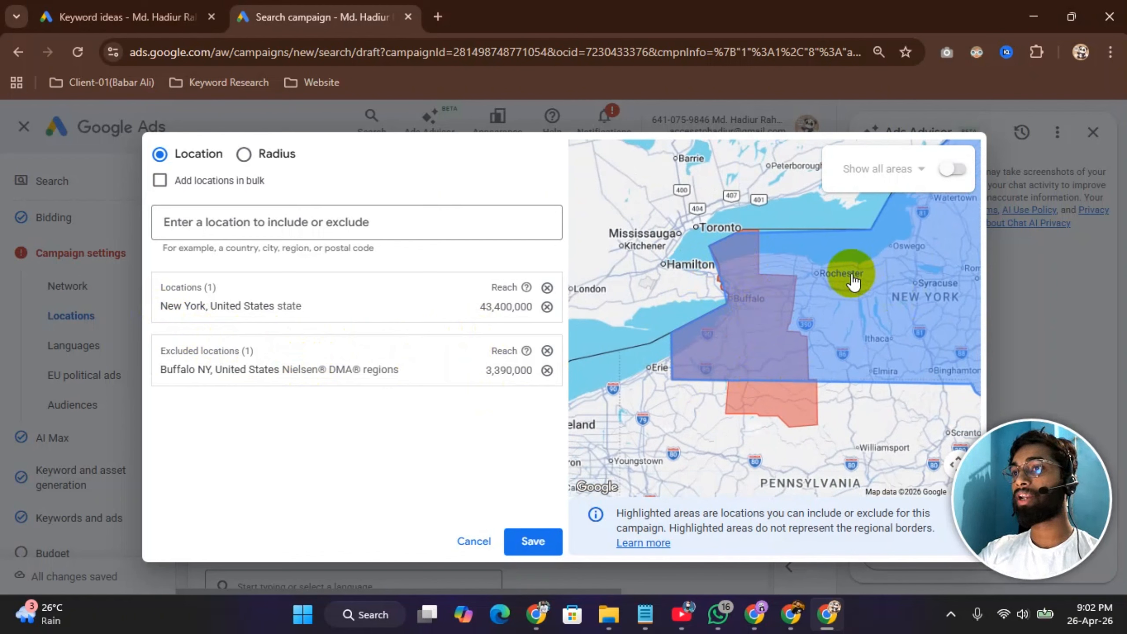
click(241, 236)
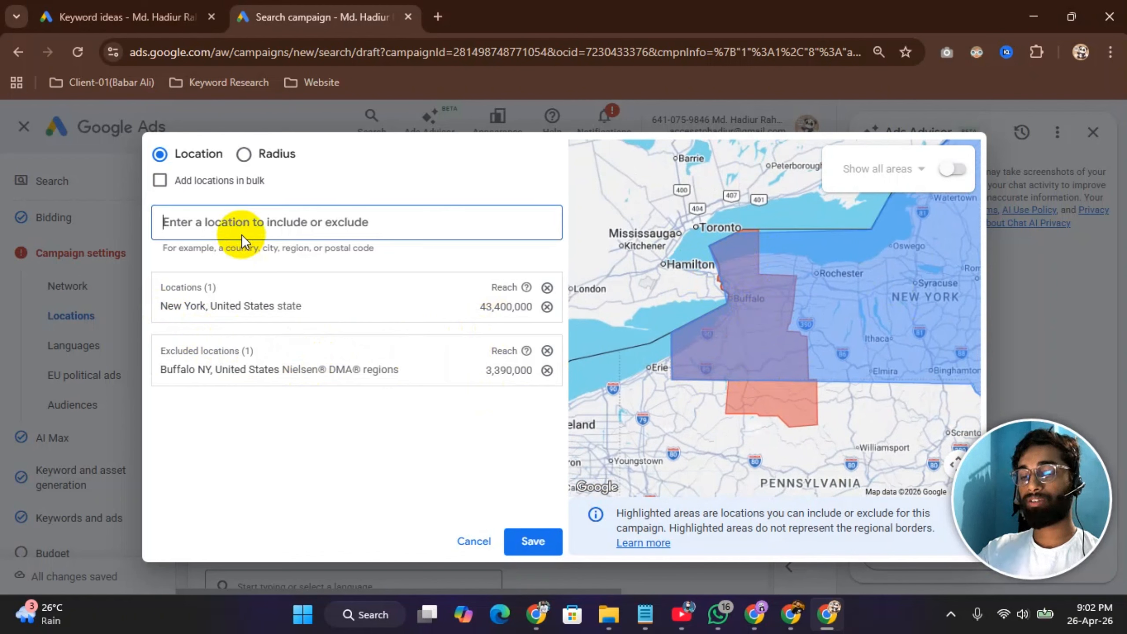
text(r)
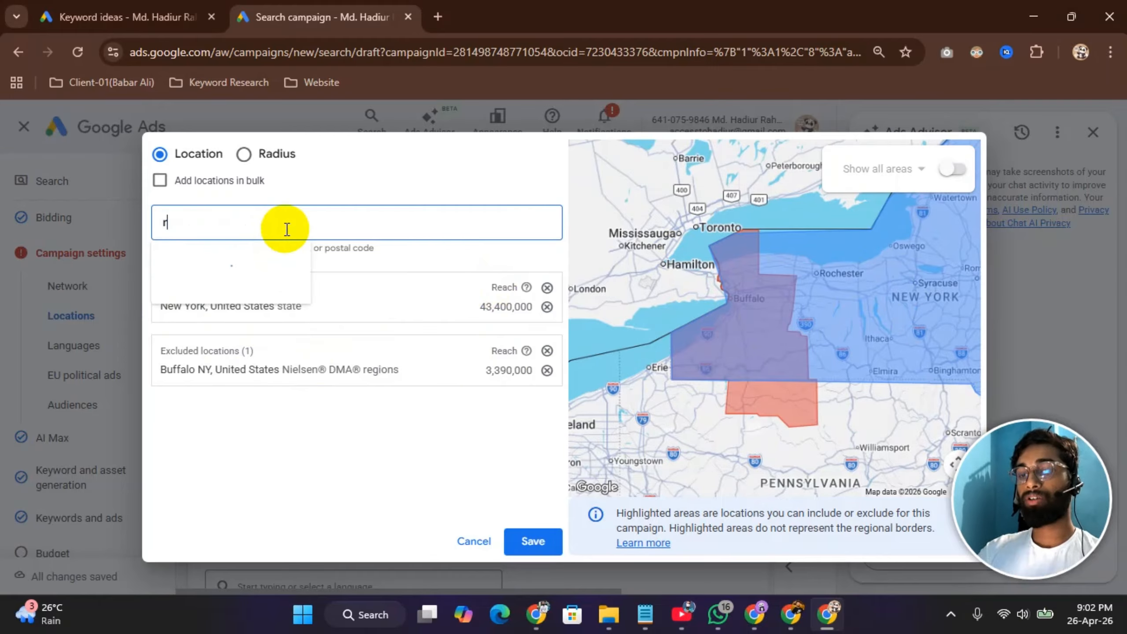
text(ochester)
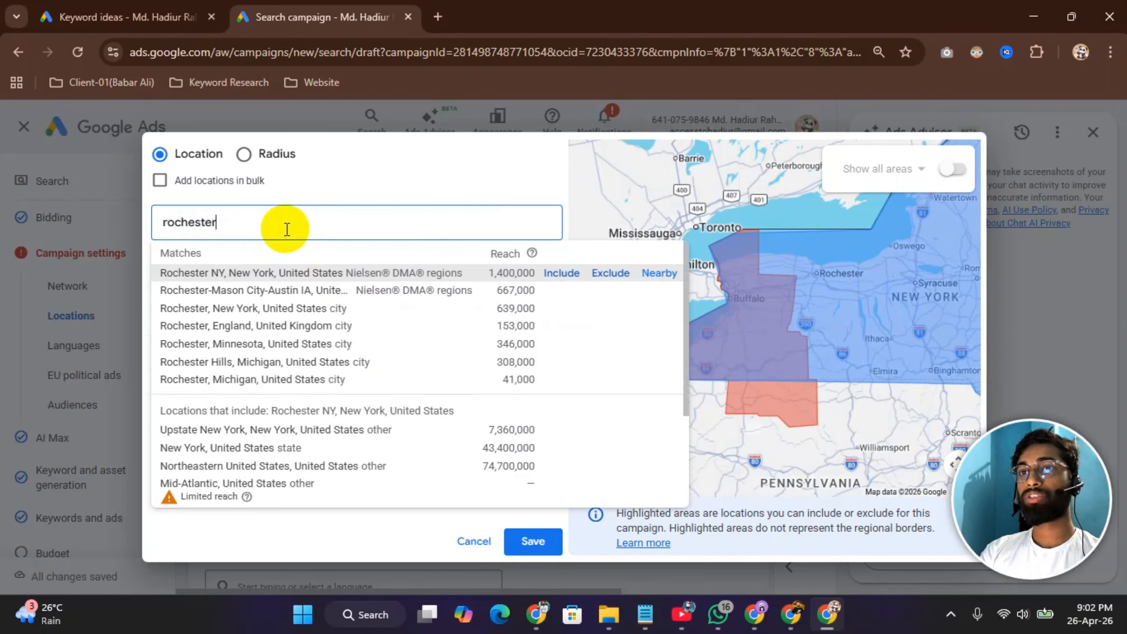
click(611, 272)
Step: Remove all included and excluded locations from the campaign's targeting lists
scroll(826, 347, down, 5)
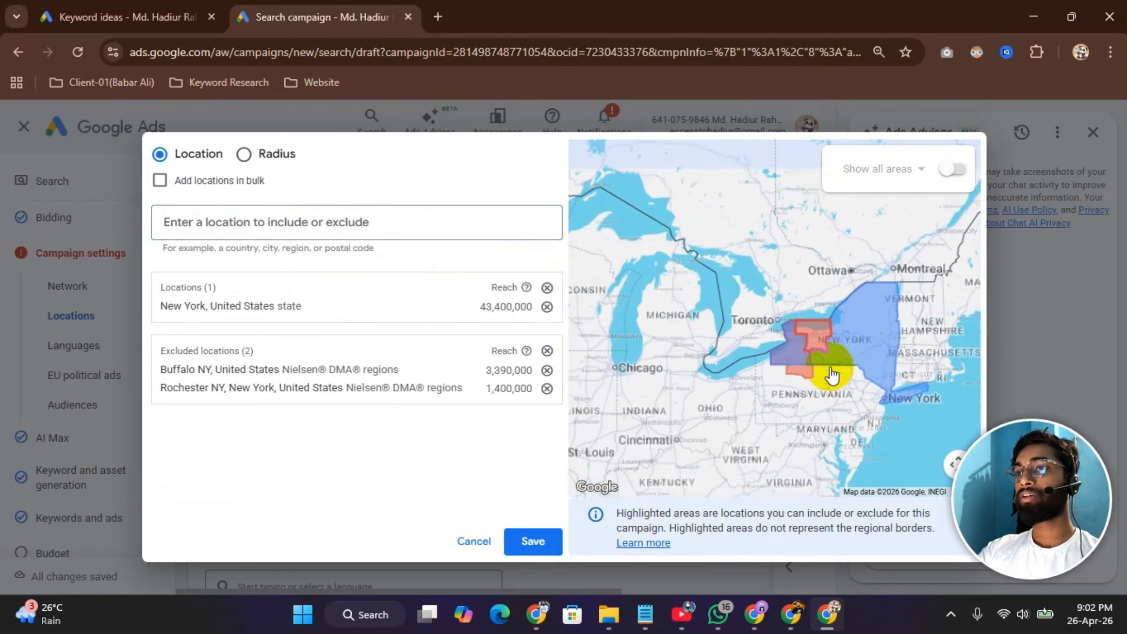
scroll(833, 369, up, 3)
scroll(797, 380, down, 3)
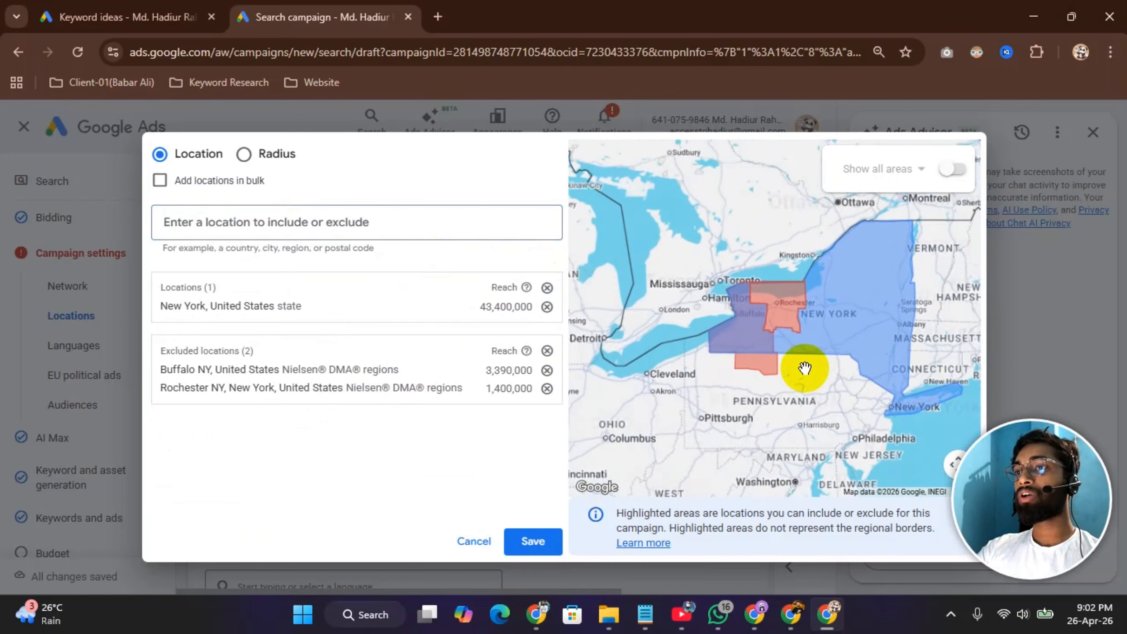
scroll(805, 370, up, 2)
scroll(685, 257, up, 2)
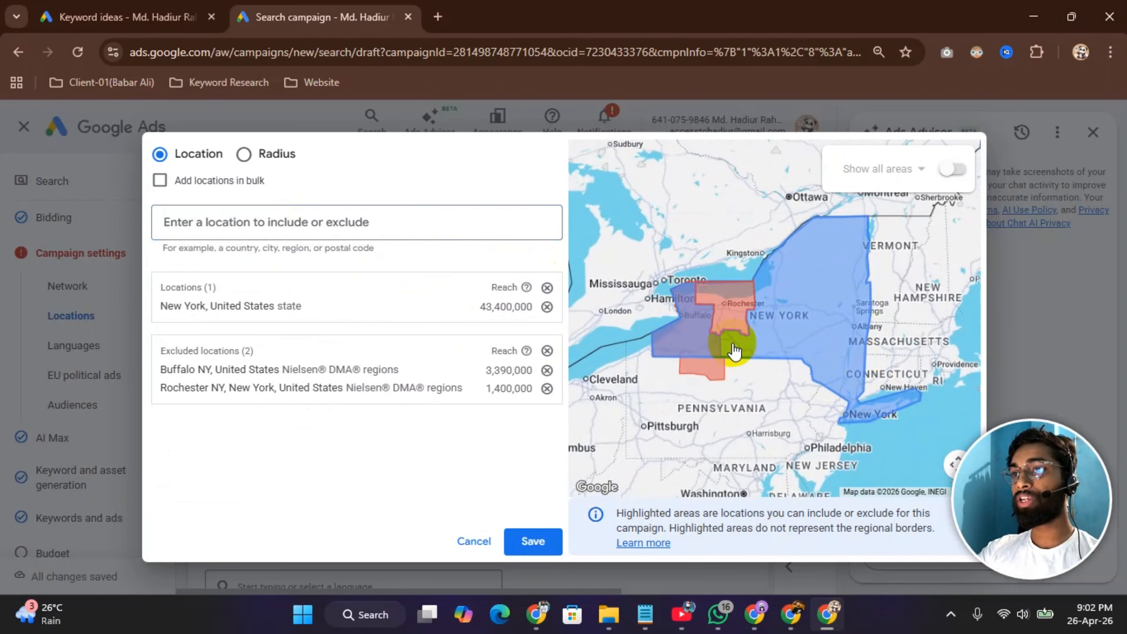
scroll(757, 355, up, 2)
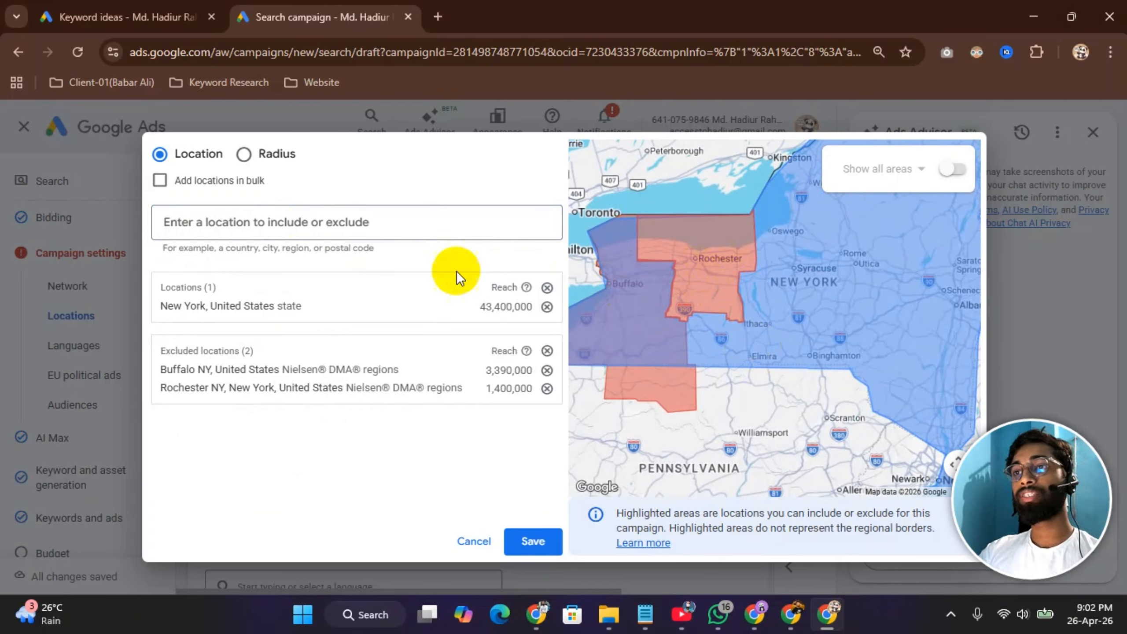
click(547, 288)
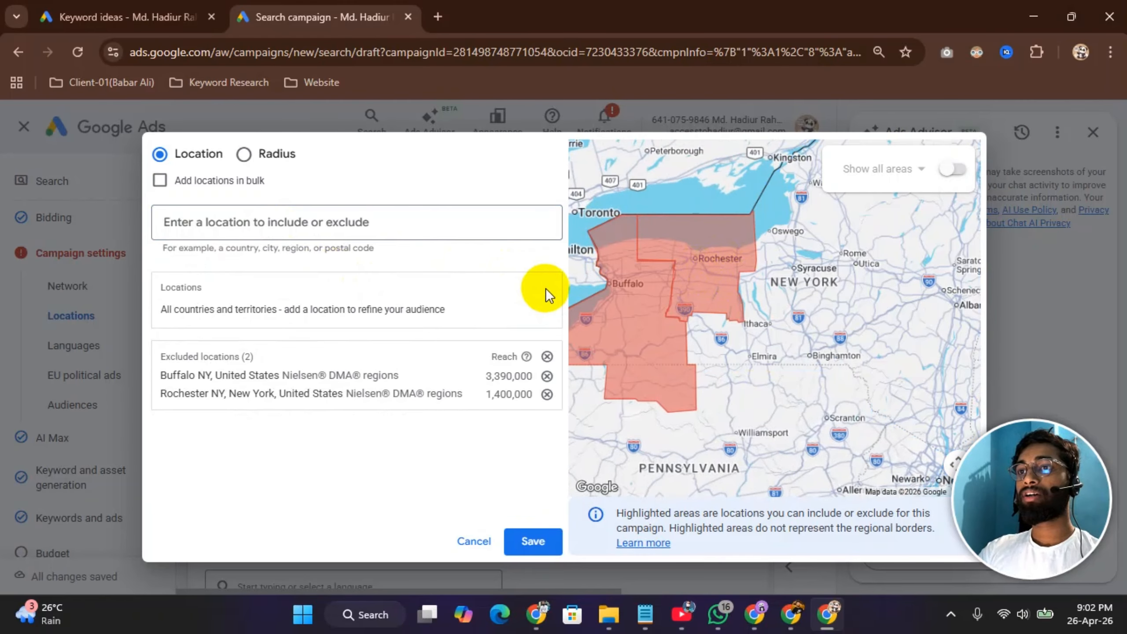
click(547, 357)
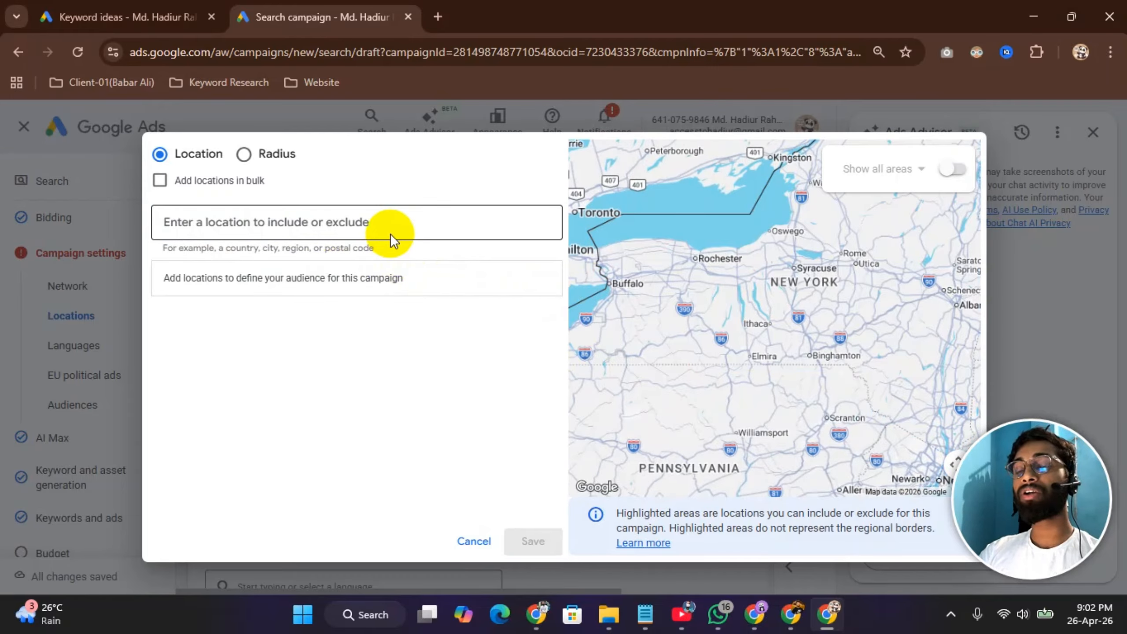
Step: Search for Buffalo and list the locations near the Buffalo NY, United States Nielsen DMA region
click(355, 220)
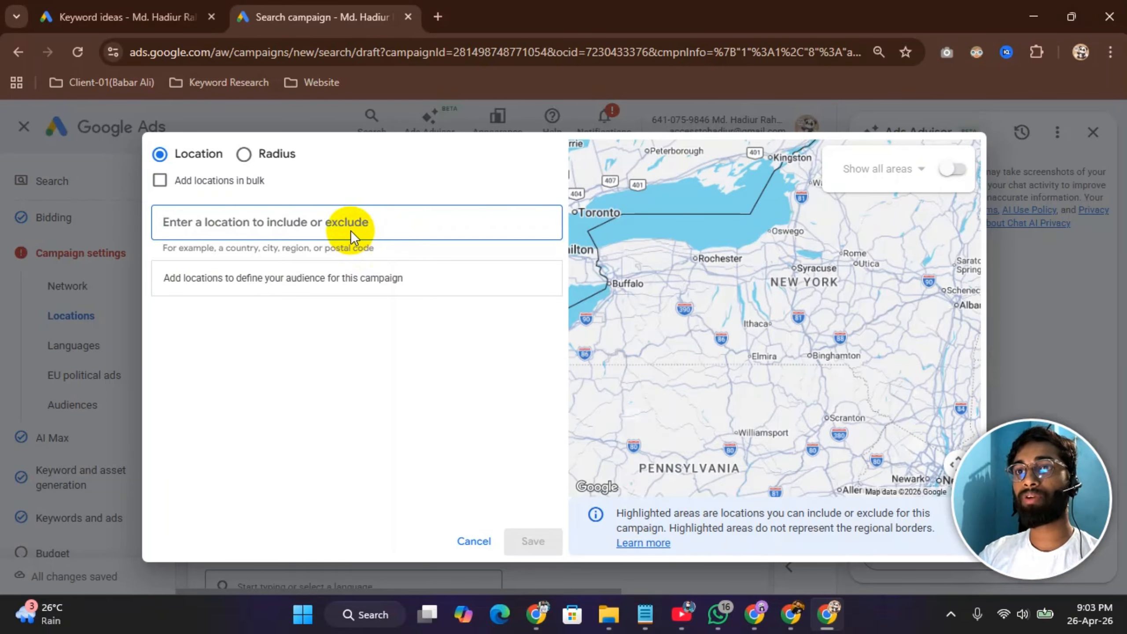
text(be)
key(BackSpace)
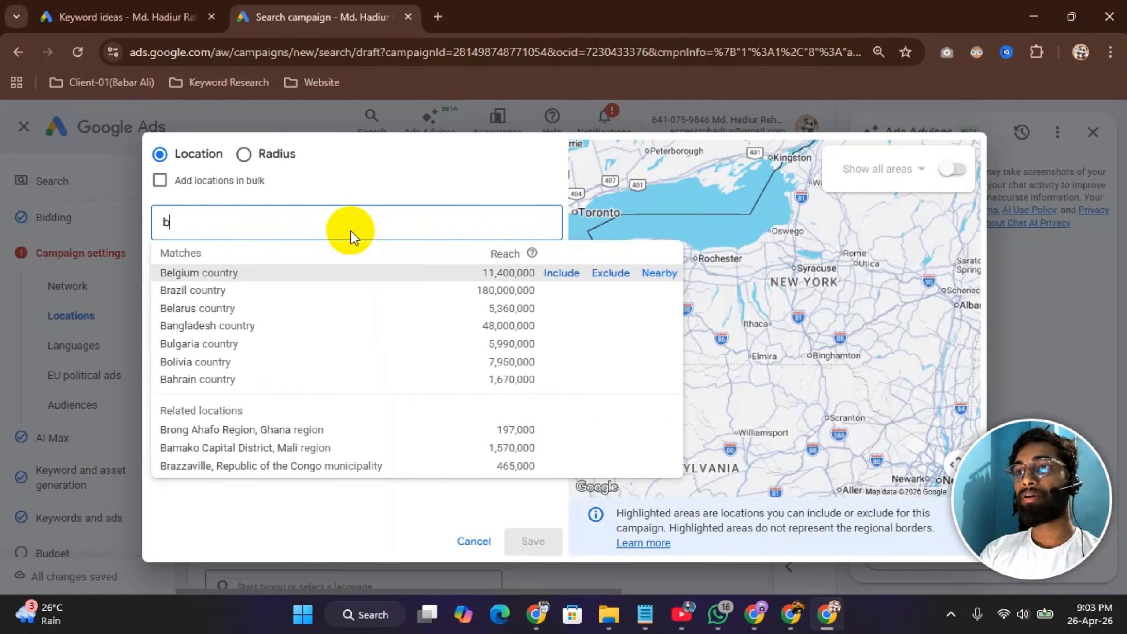
click(335, 491)
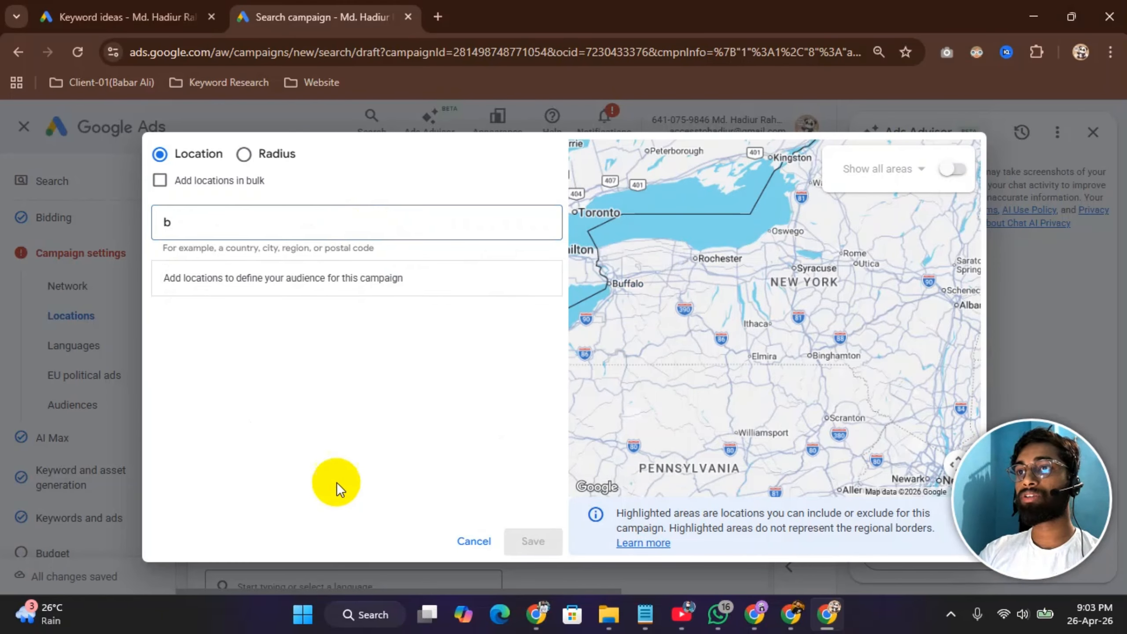
click(269, 222)
text(u)
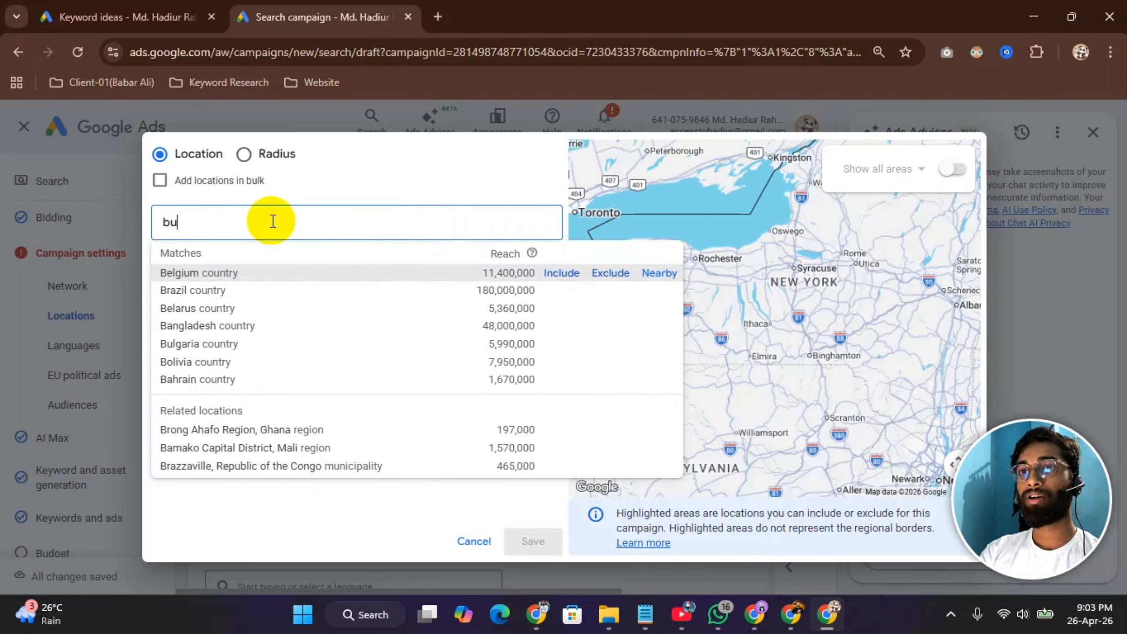
text(ffalo)
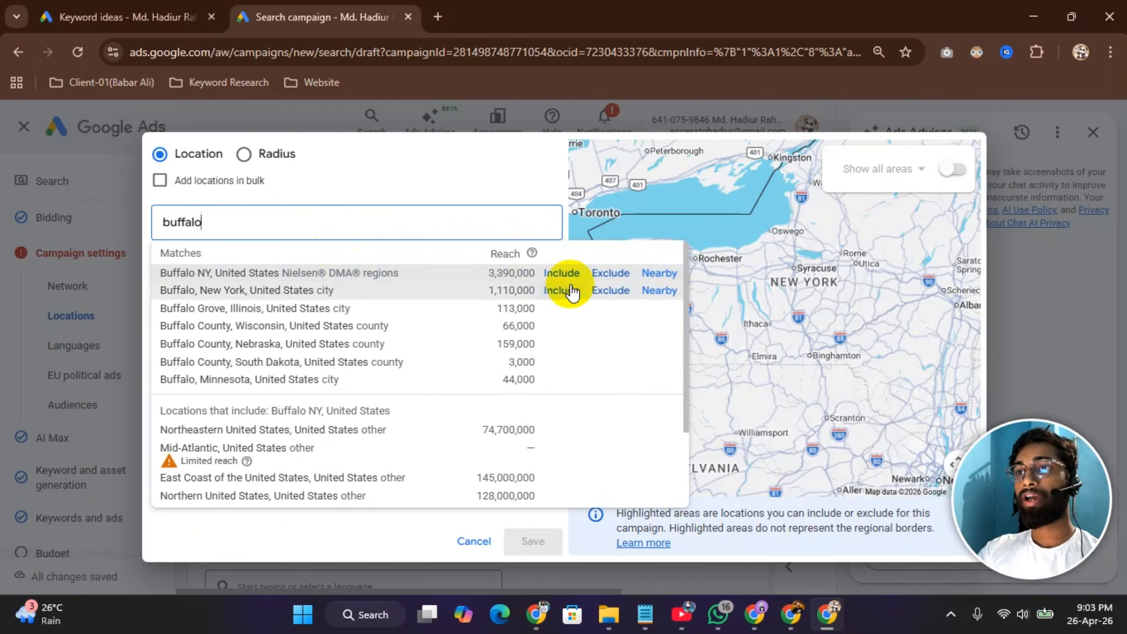
click(660, 274)
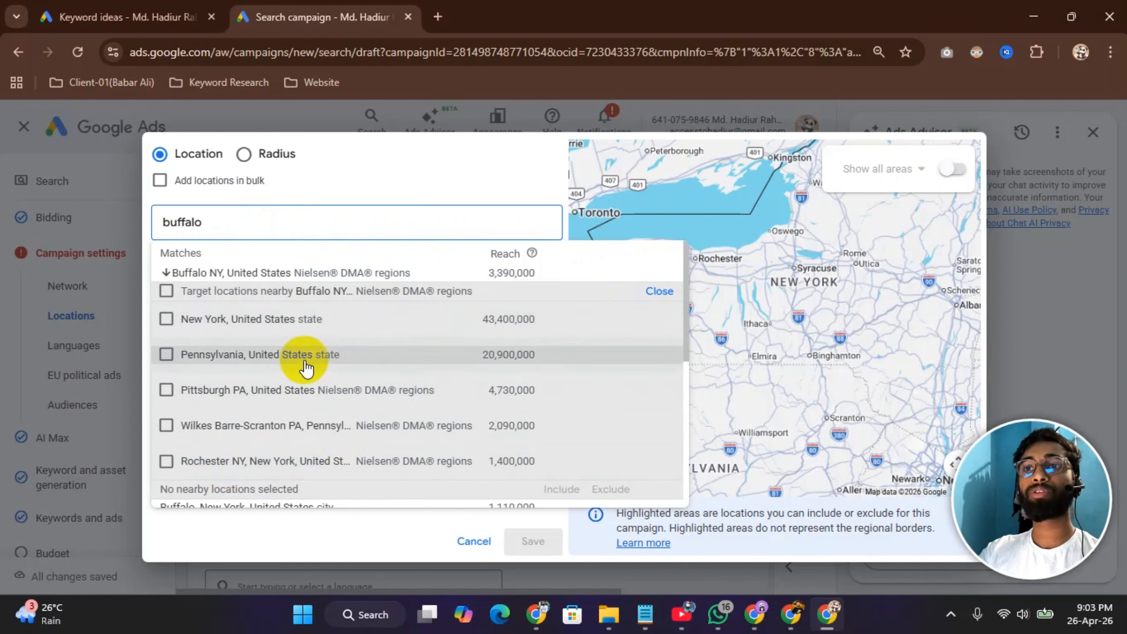
Step: Include New York state, Pennsylvania state and the Pittsburgh PA DMA region from the nearby locations, and clear the included locations
scroll(307, 378, down, 2)
scroll(186, 320, up, 2)
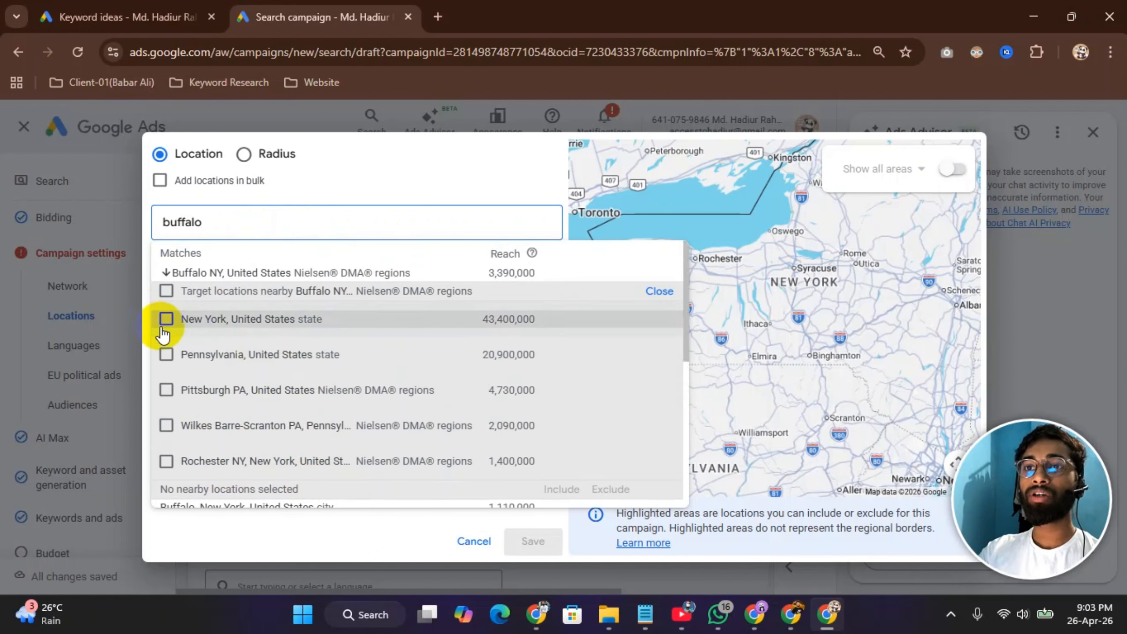
click(166, 319)
click(166, 355)
click(166, 390)
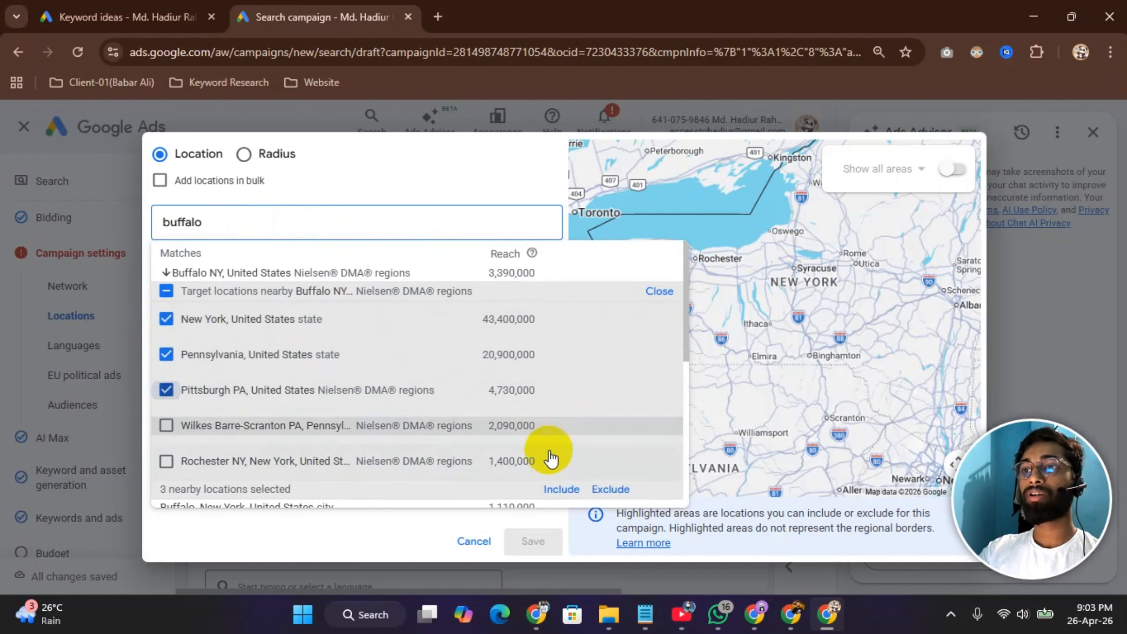
click(556, 488)
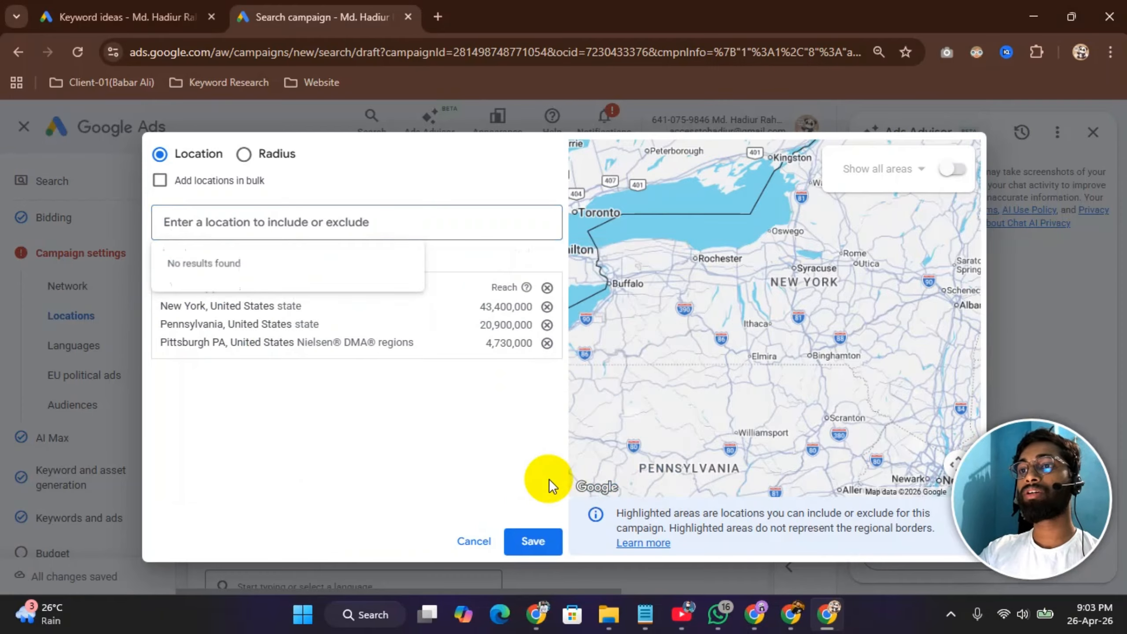
click(547, 289)
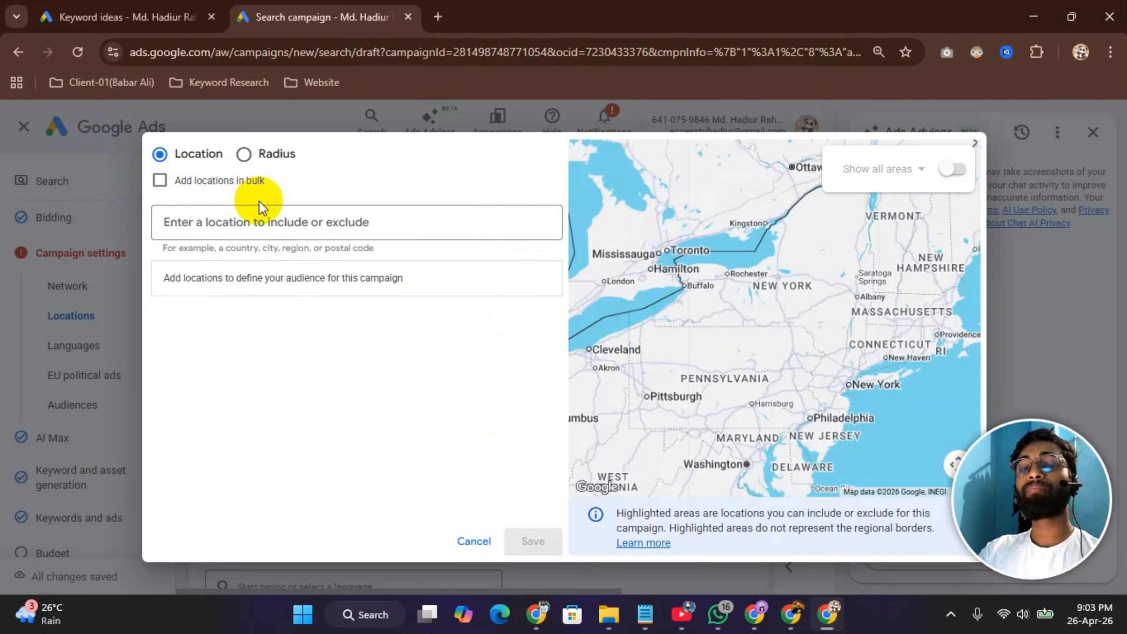
Step: Search for New York and include New York, United States (state) as a targeted location
click(260, 222)
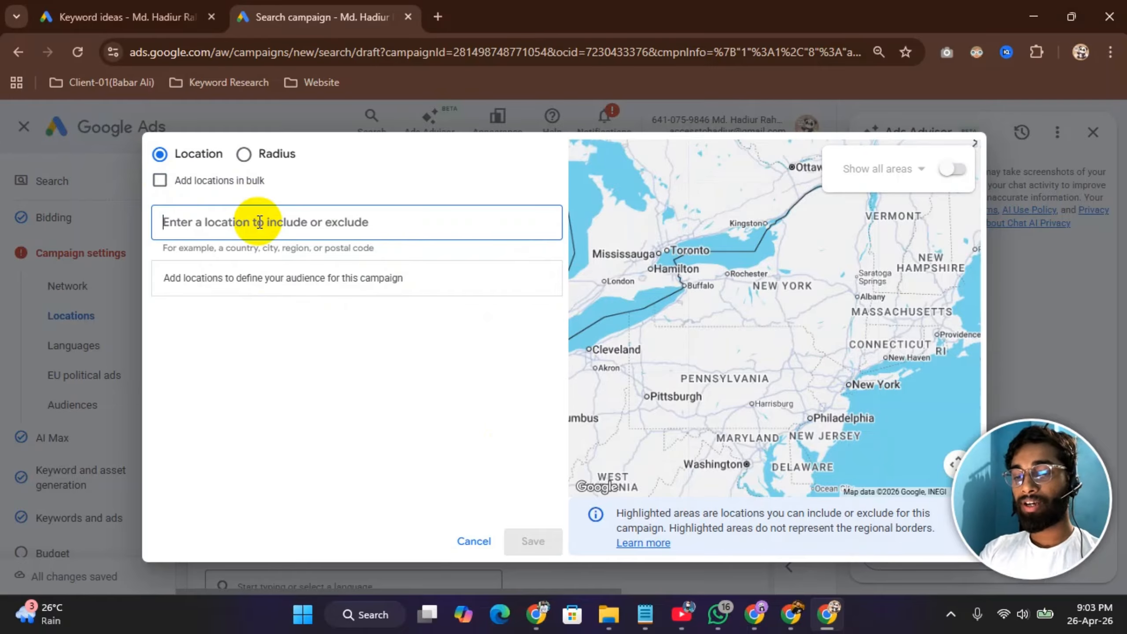
text(Ney)
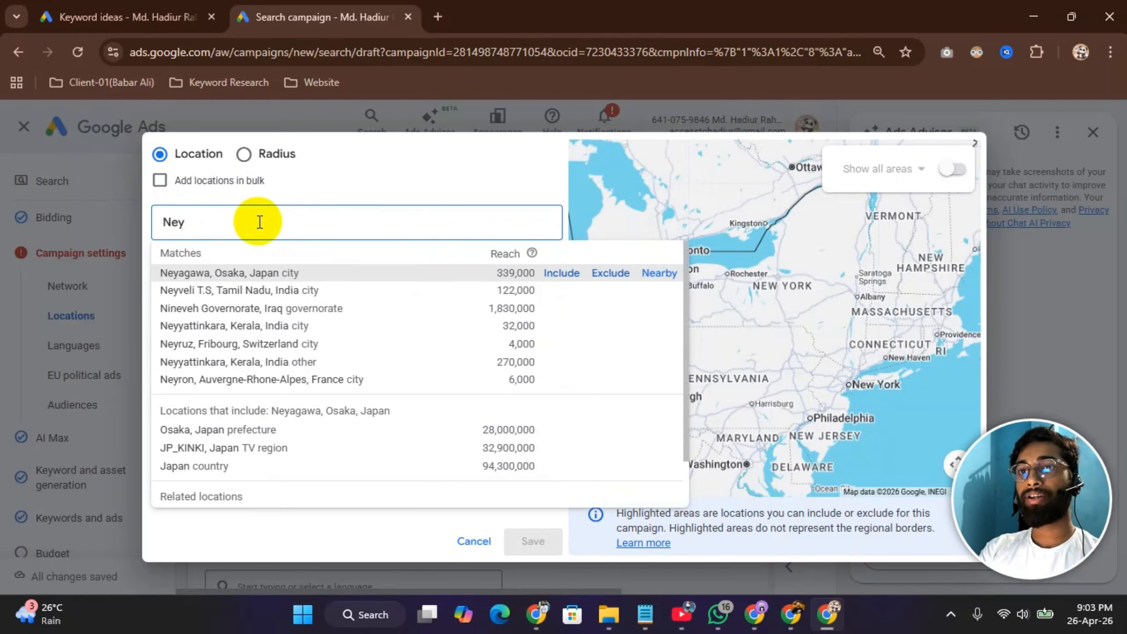
key(BackSpace)
text(w your)
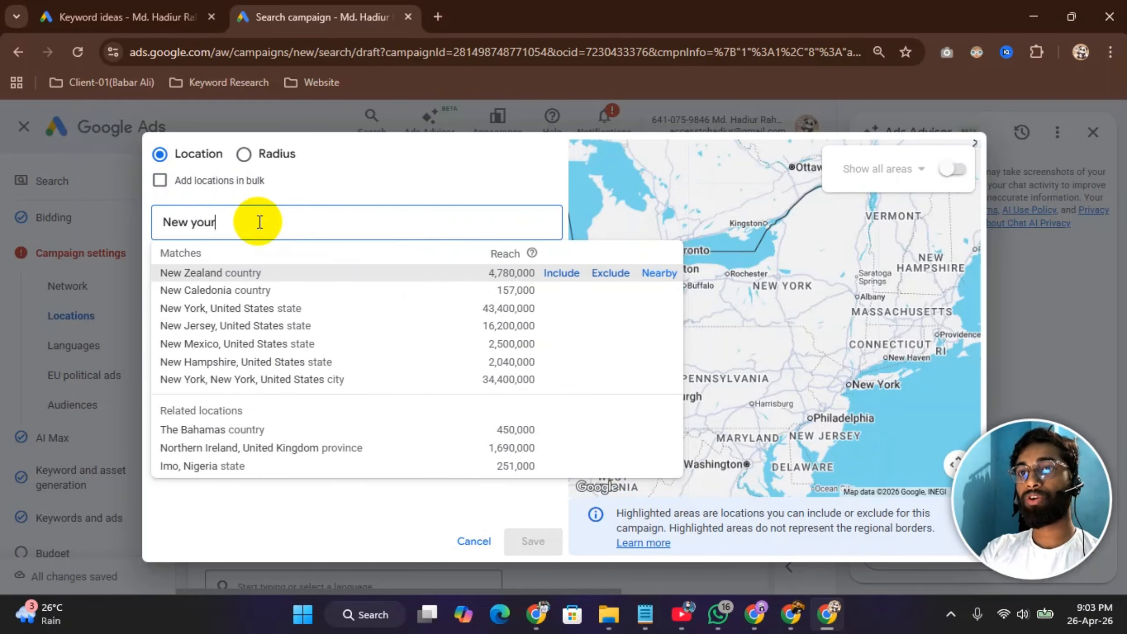
key(BackSpace)
key(BackSpace)
text(r)
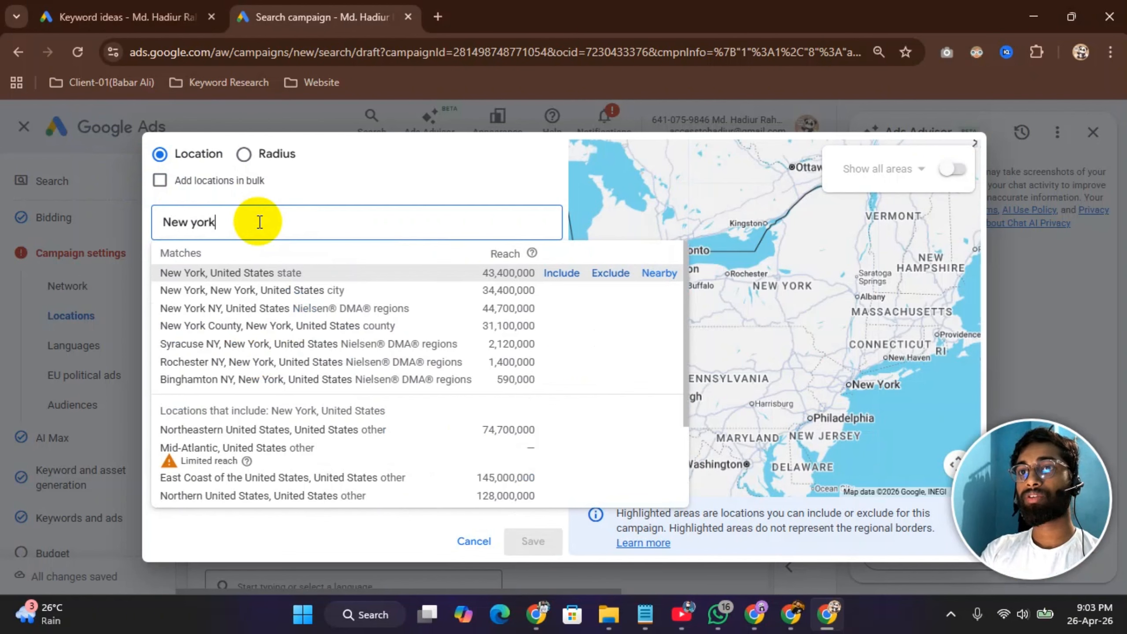
text(k)
key(Return)
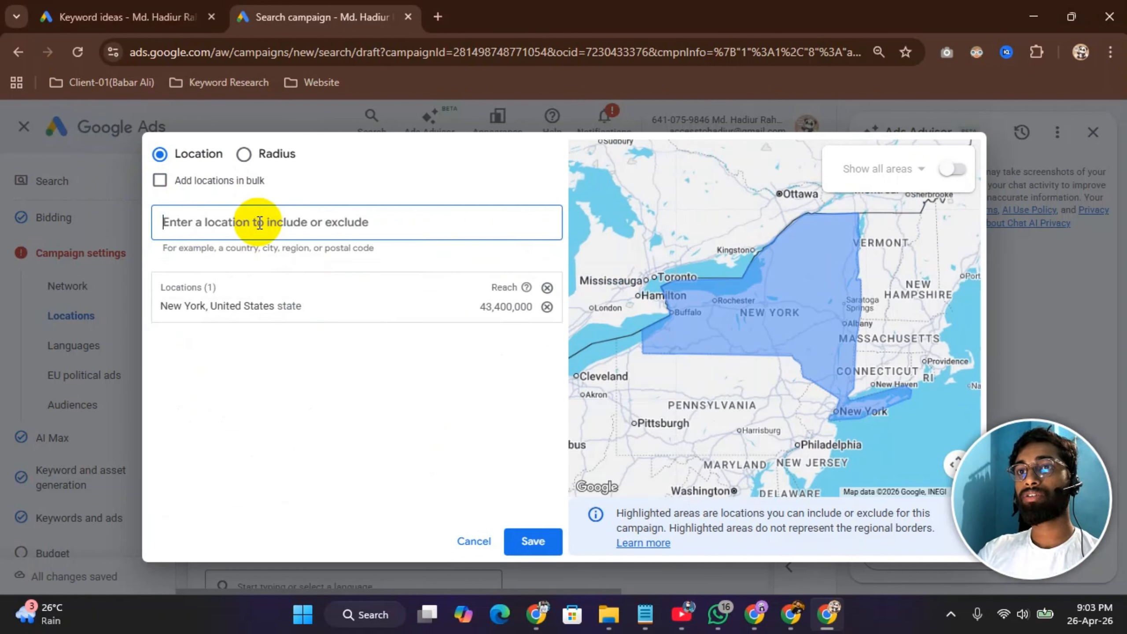
Step: Empty the location search and remove New York state from the targeted locations
click(260, 222)
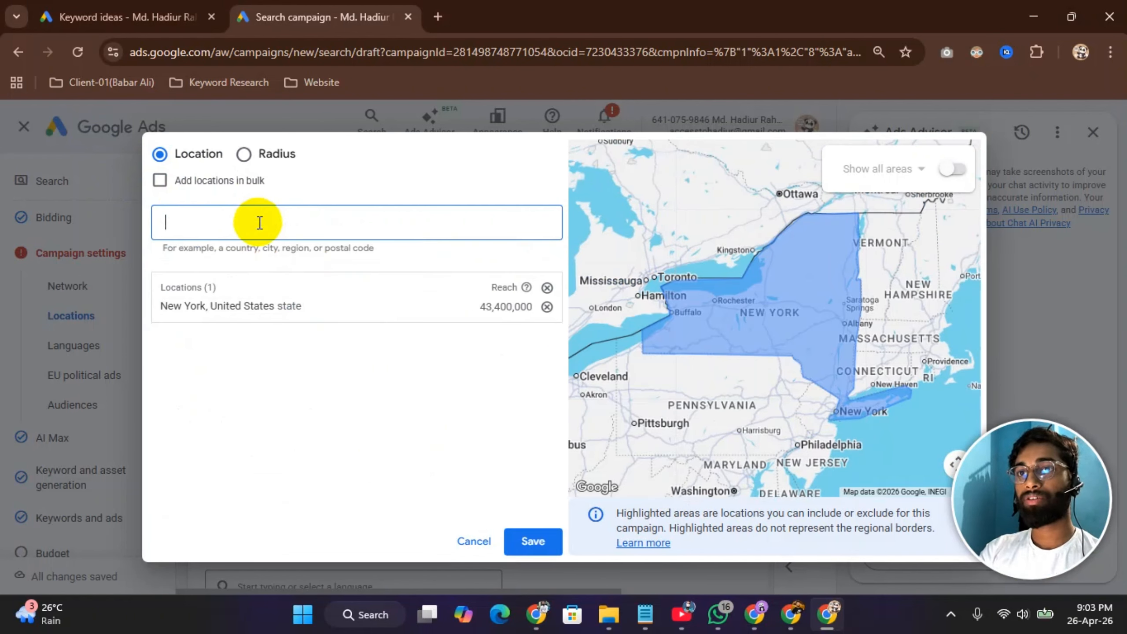
text(ney)
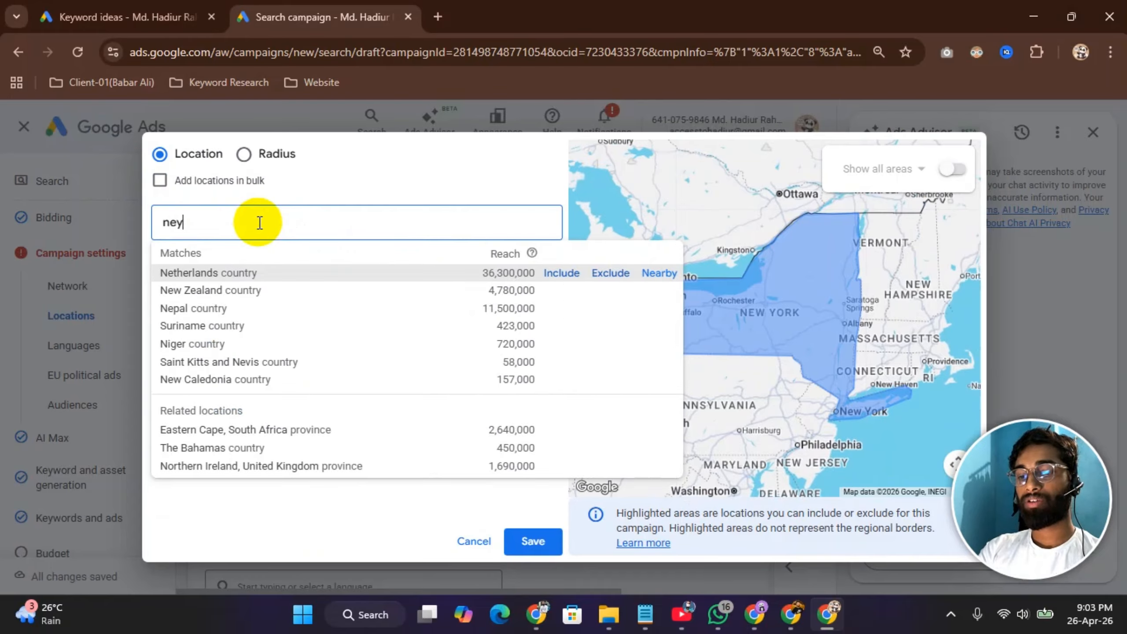
text( y)
key(BackSpace)
key(BackSpace)
key(BackSpace)
key(BackSpace)
key(BackSpace)
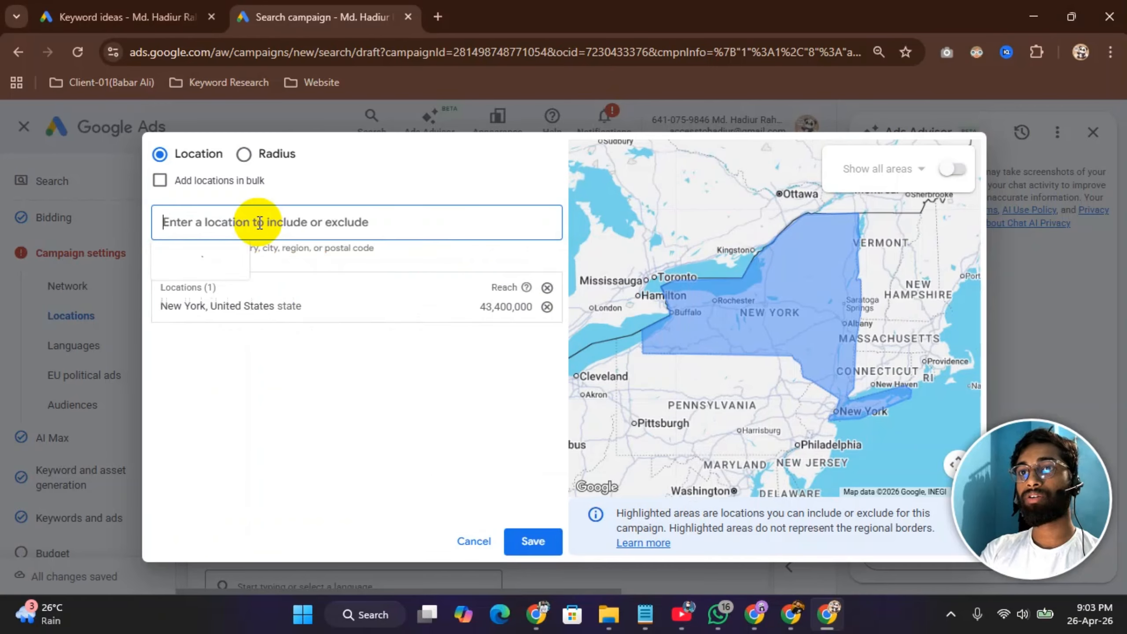
click(548, 289)
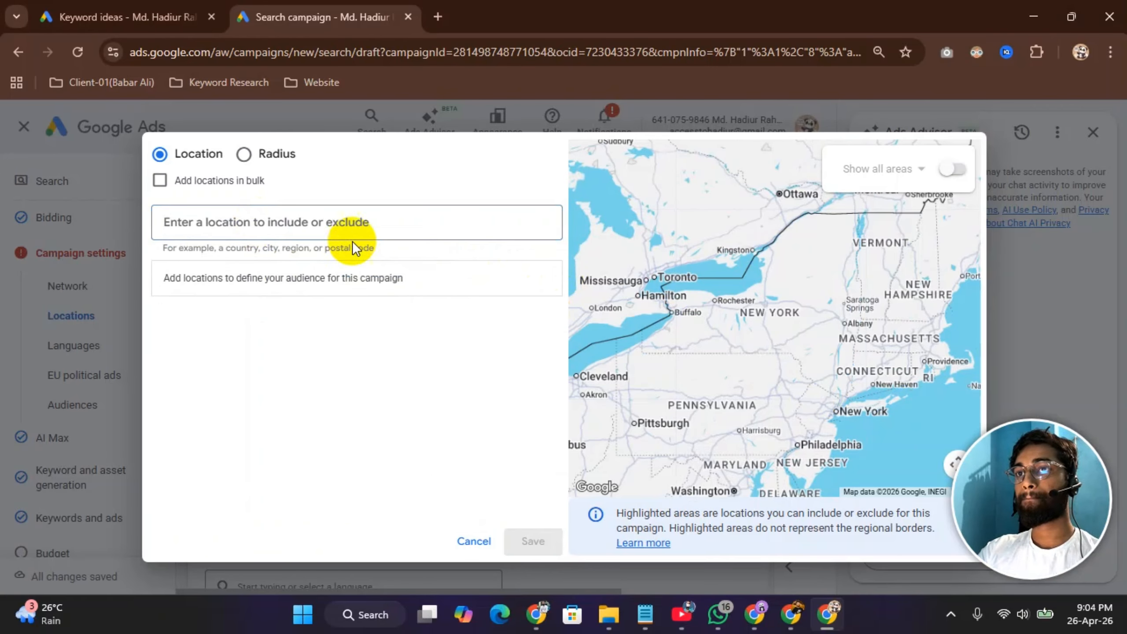
Step: Try to find two places at once by searching the locations for "new york ottawa"
click(348, 234)
text(new y)
key(BackSpace)
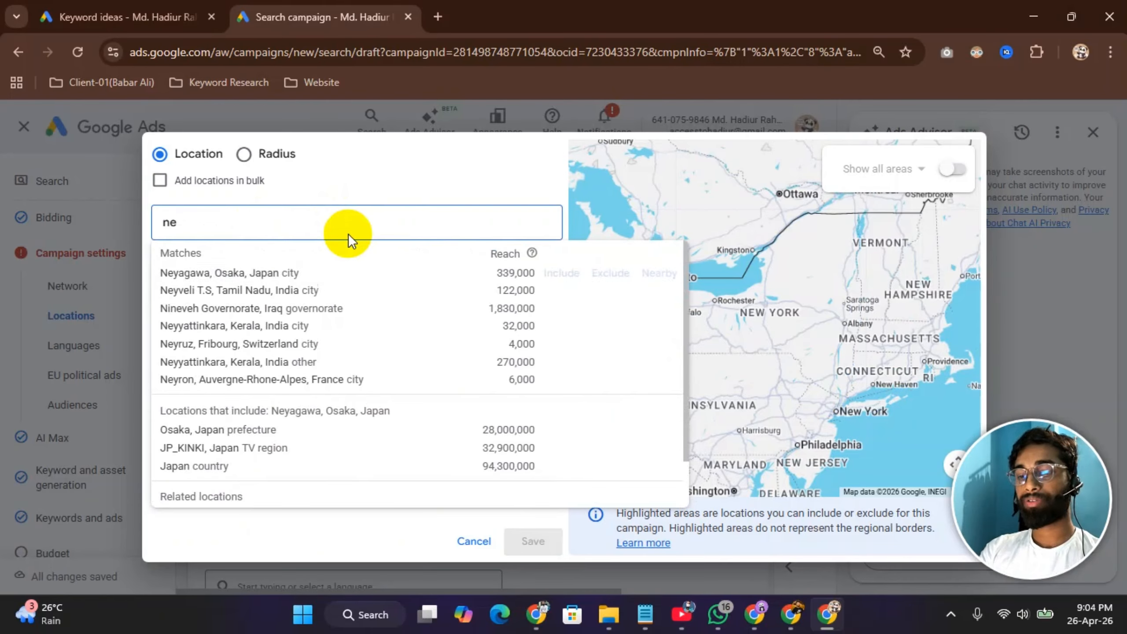
text(w york )
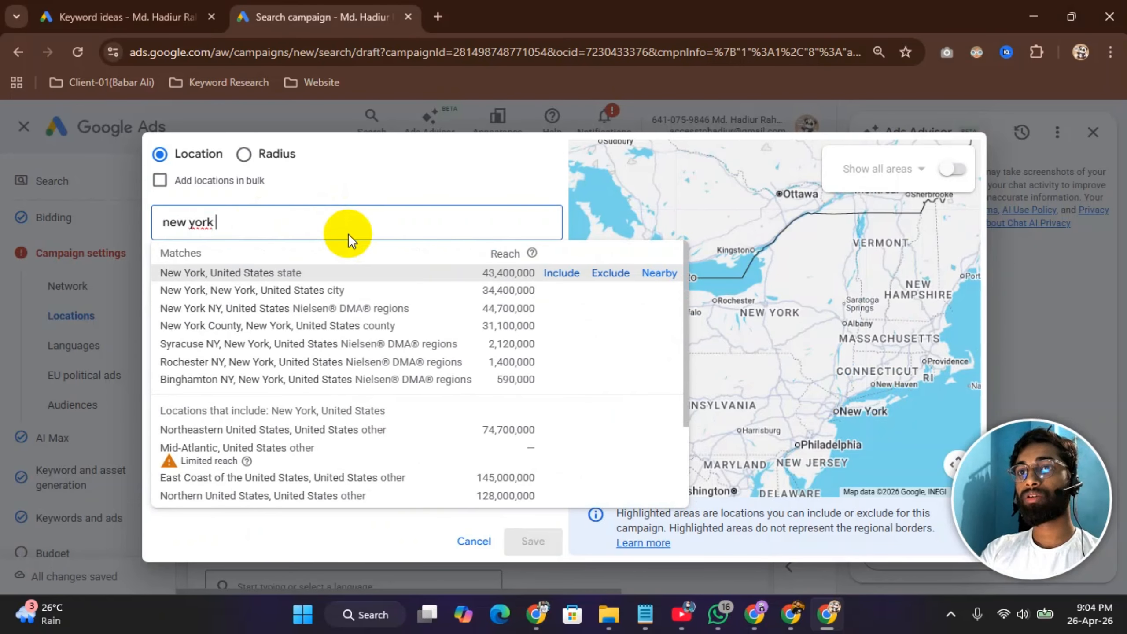
text(b)
key(BackSpace)
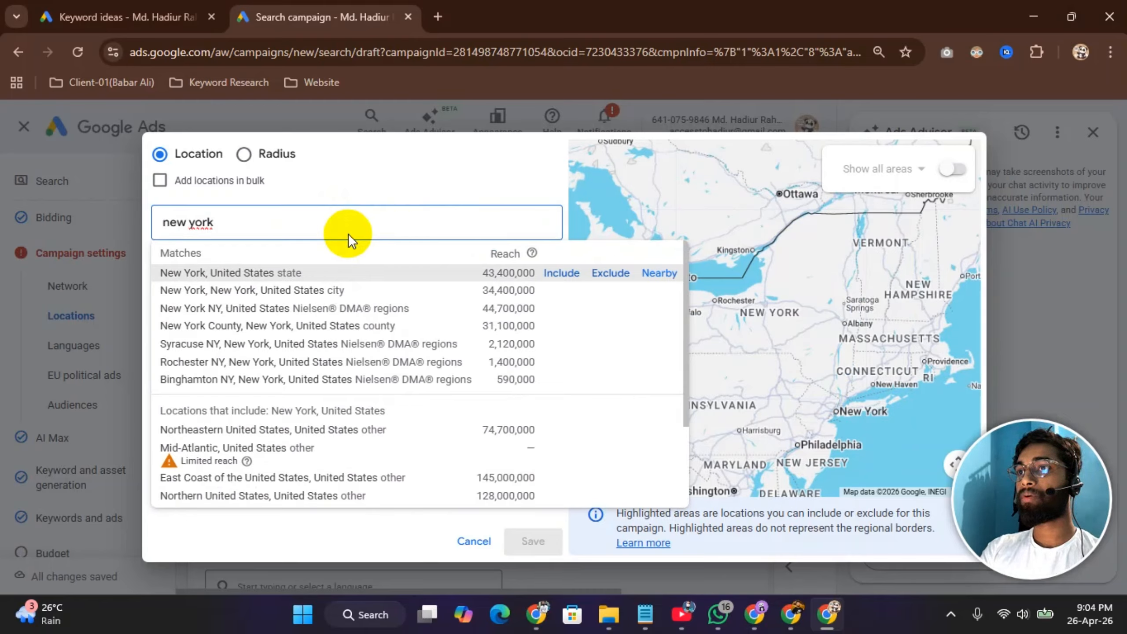
text(o)
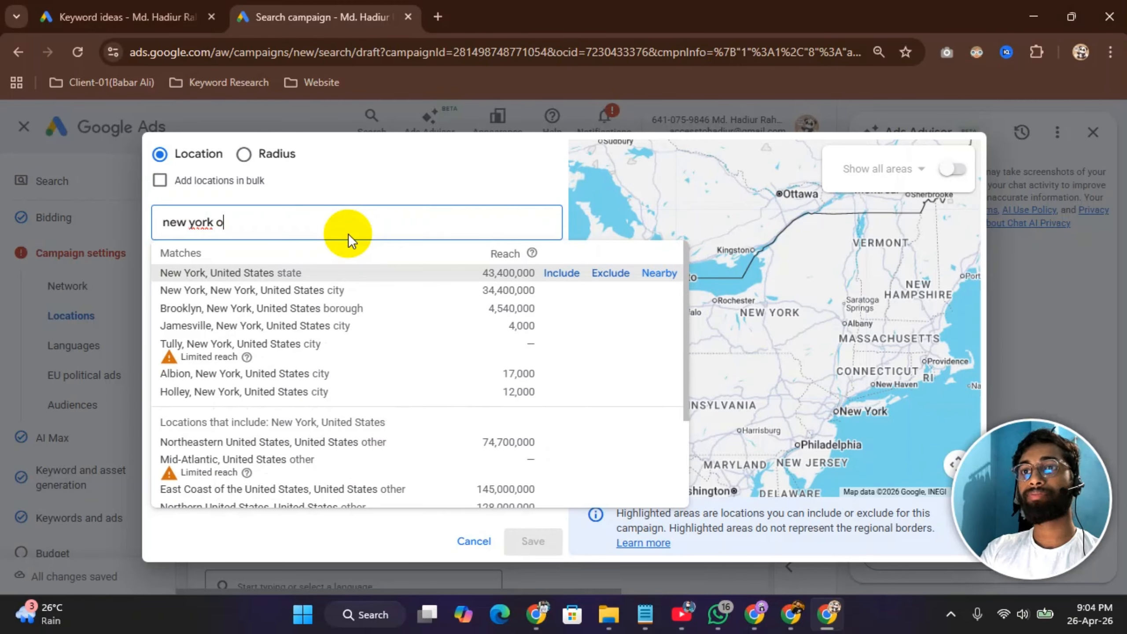
text(tt)
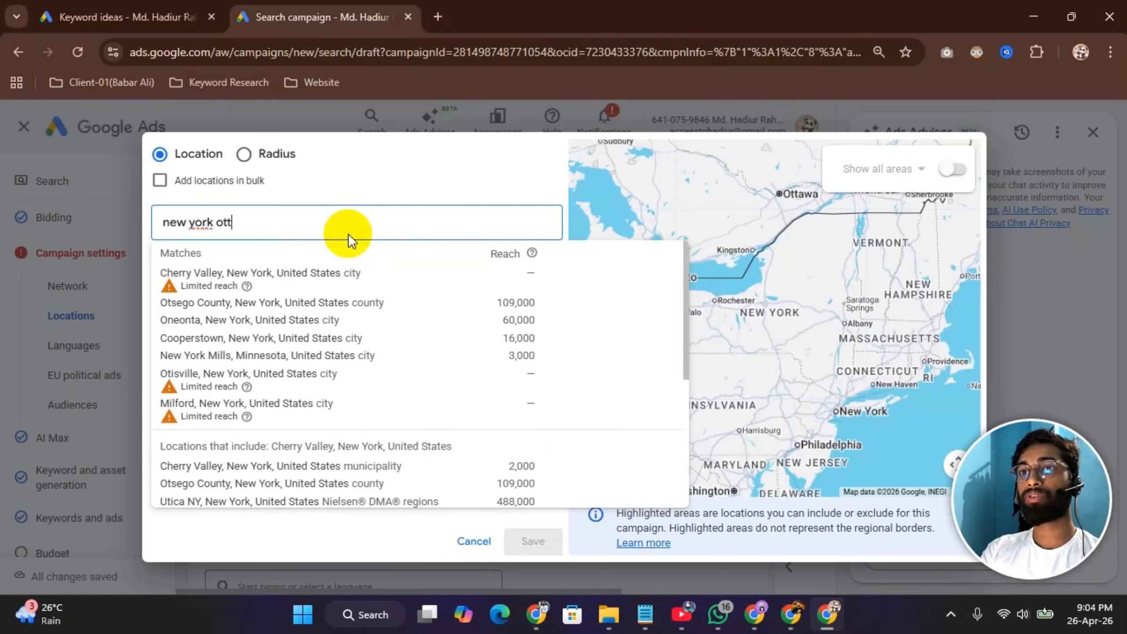
text(awa)
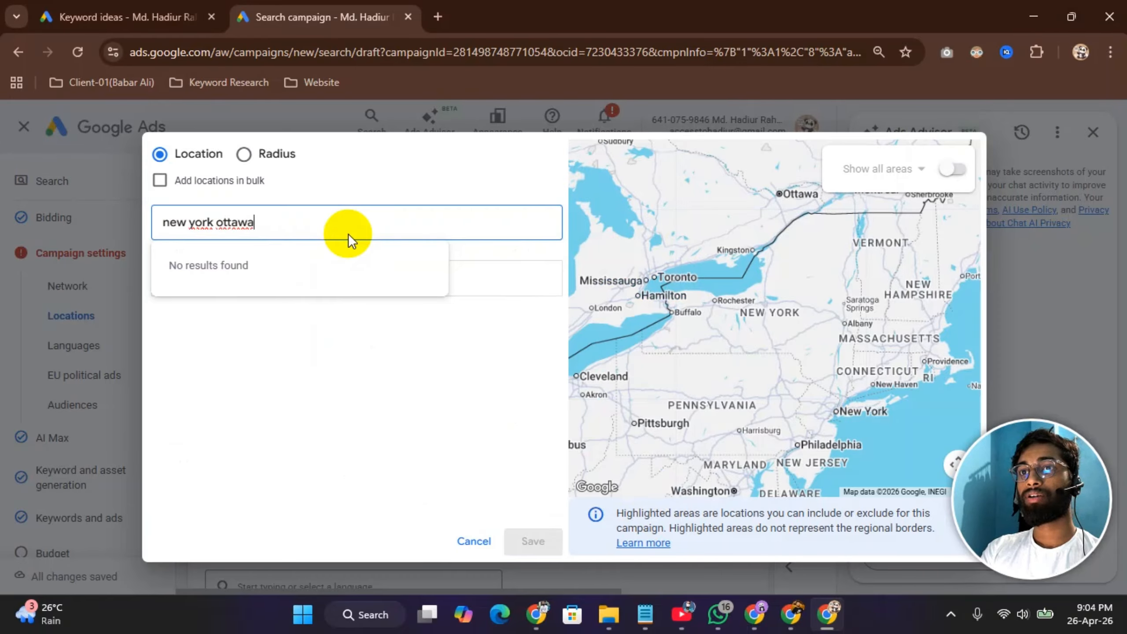
Step: Retry the location search with the two places separated by a comma, as "new york, ottawa"
key(BackSpace)
key(BackSpace)
key(BackSpace)
key(BackSpace)
key(BackSpace)
key(BackSpace)
key(BackSpace)
text(,)
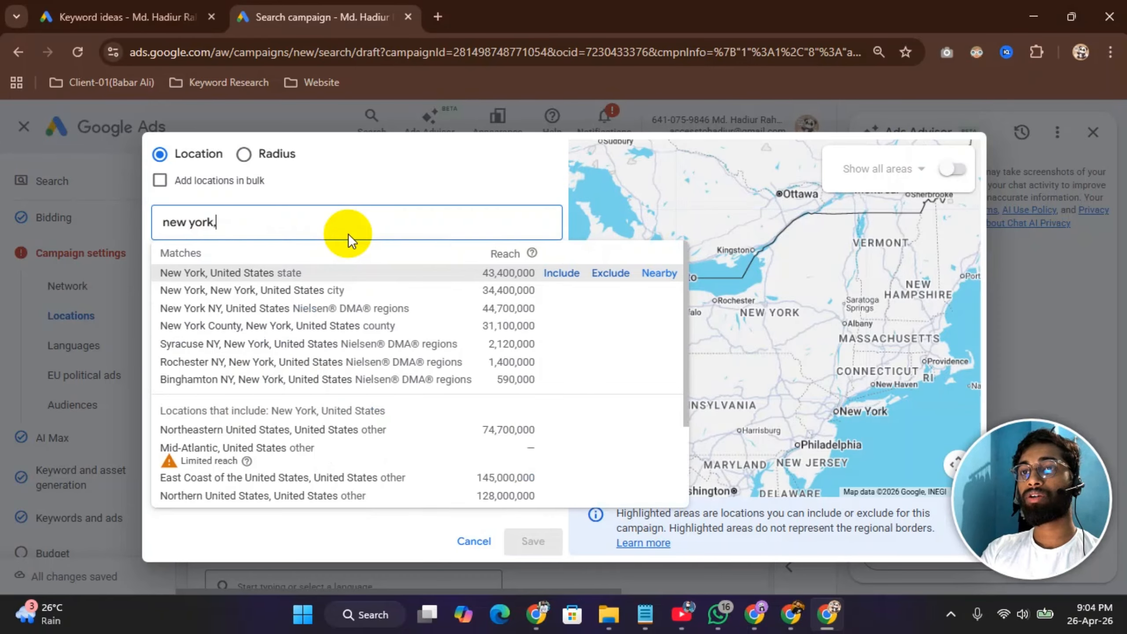
text( ottawa)
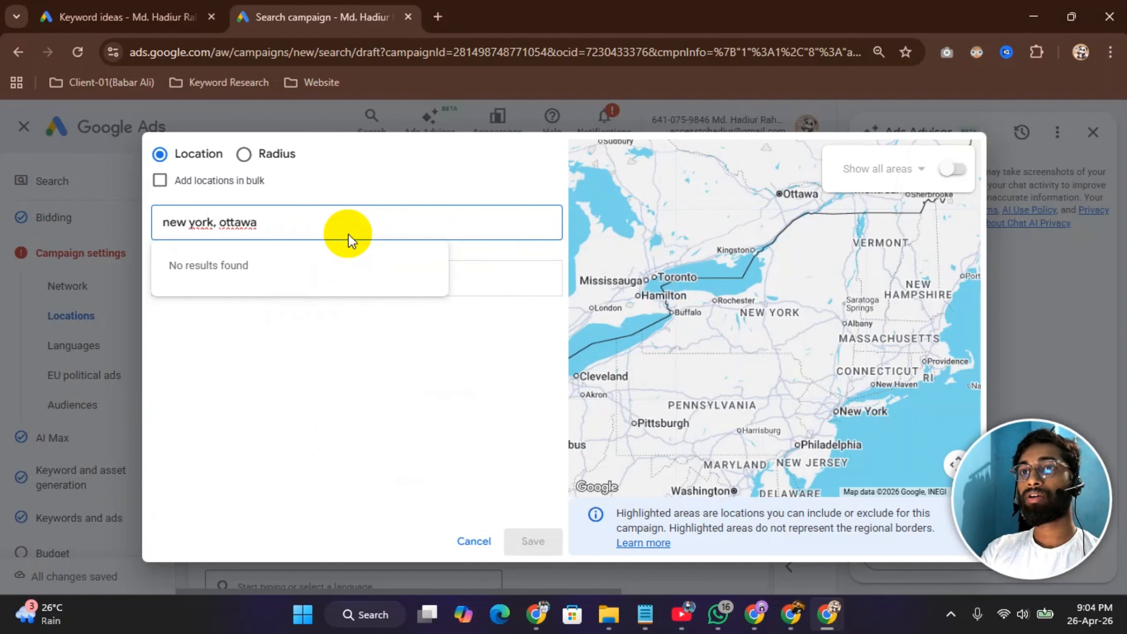
Step: Shorten the search to "new york," to include New York state, and clear it from the targeted locations
key(BackSpace)
key(BackSpace)
key(BackSpace)
key(BackSpace)
key(BackSpace)
key(BackSpace)
key(BackSpace)
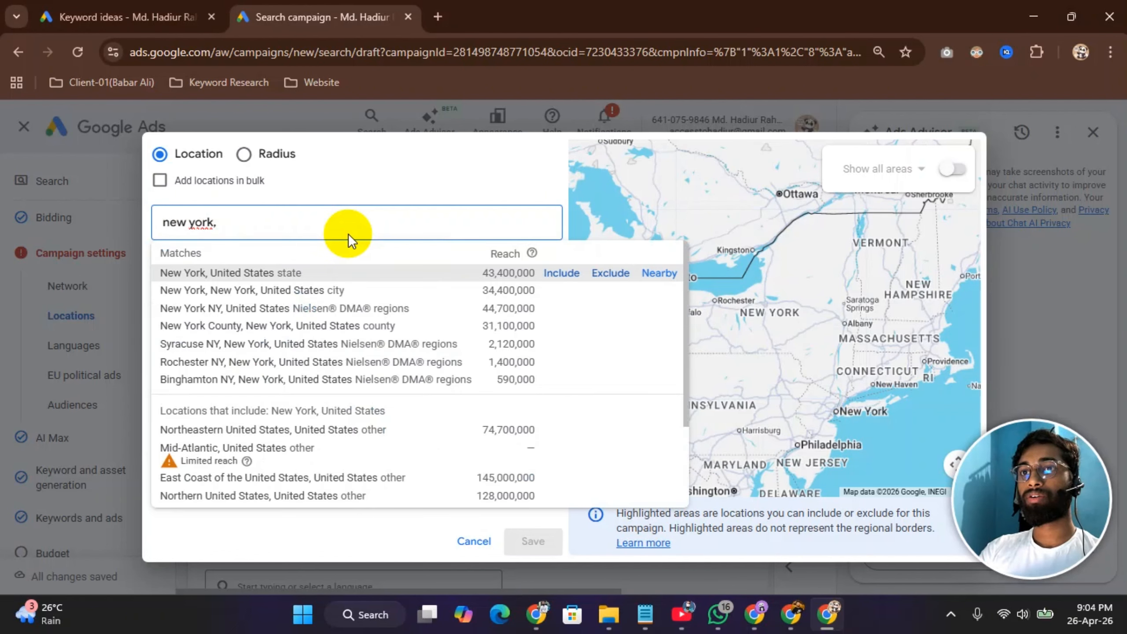
key(Return)
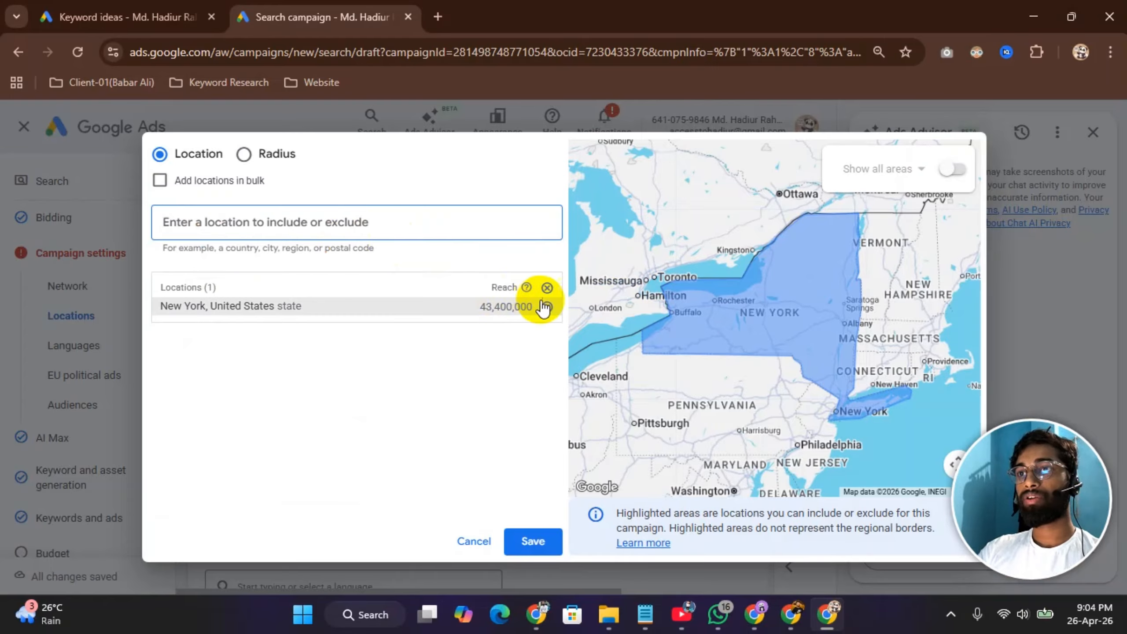
click(547, 288)
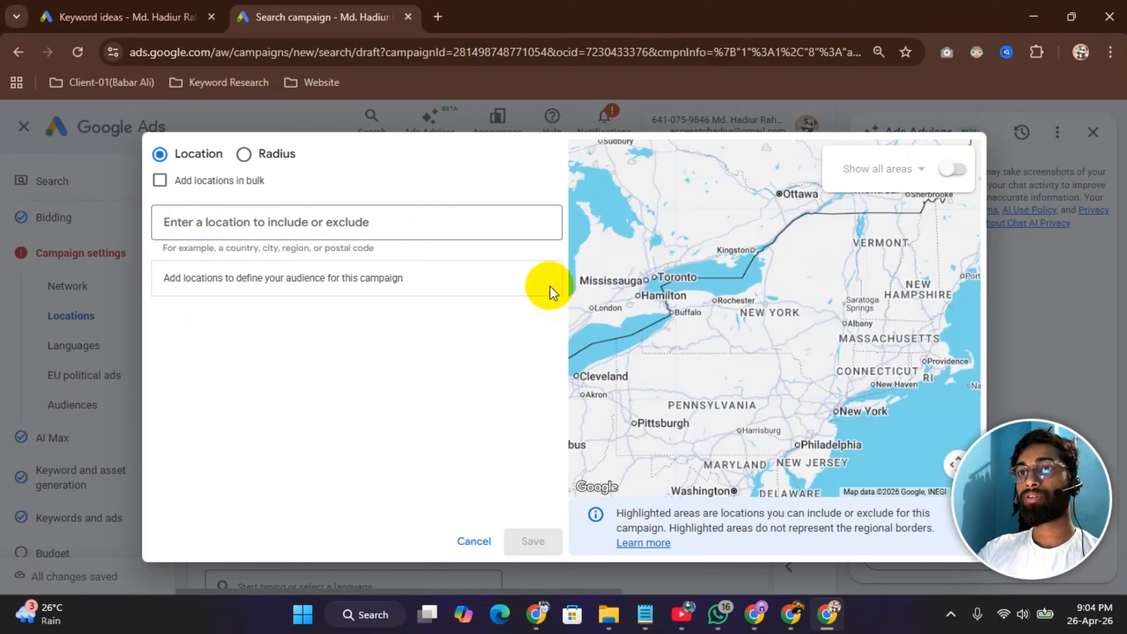
Step: Switch to Notepad and list "new York" and "Ottawa" on separate lines in a new note
click(280, 225)
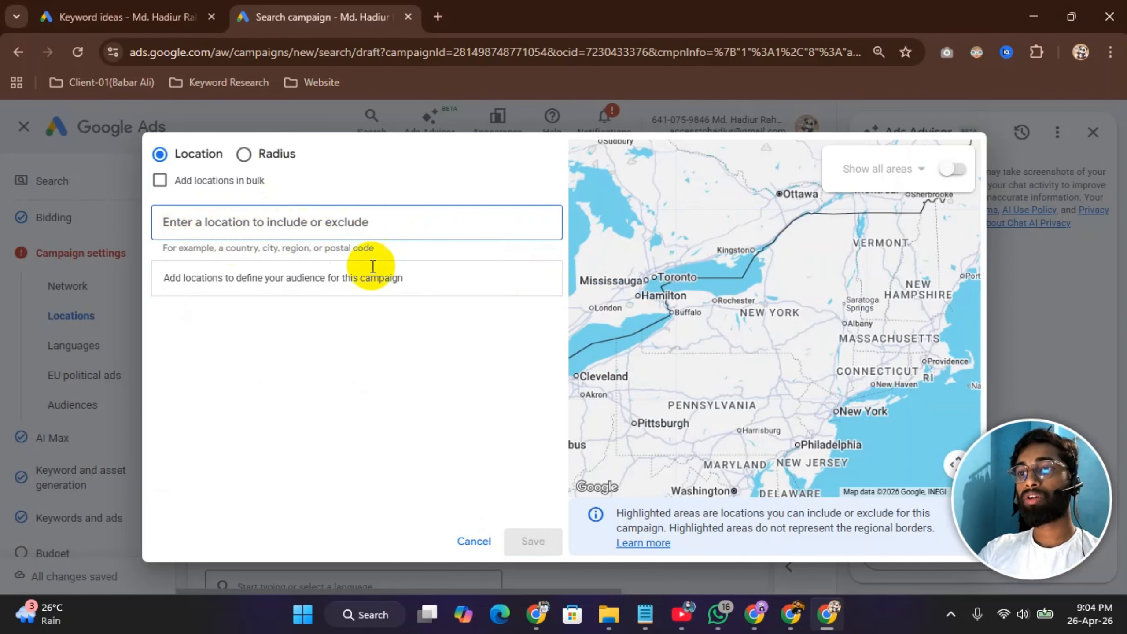
click(655, 626)
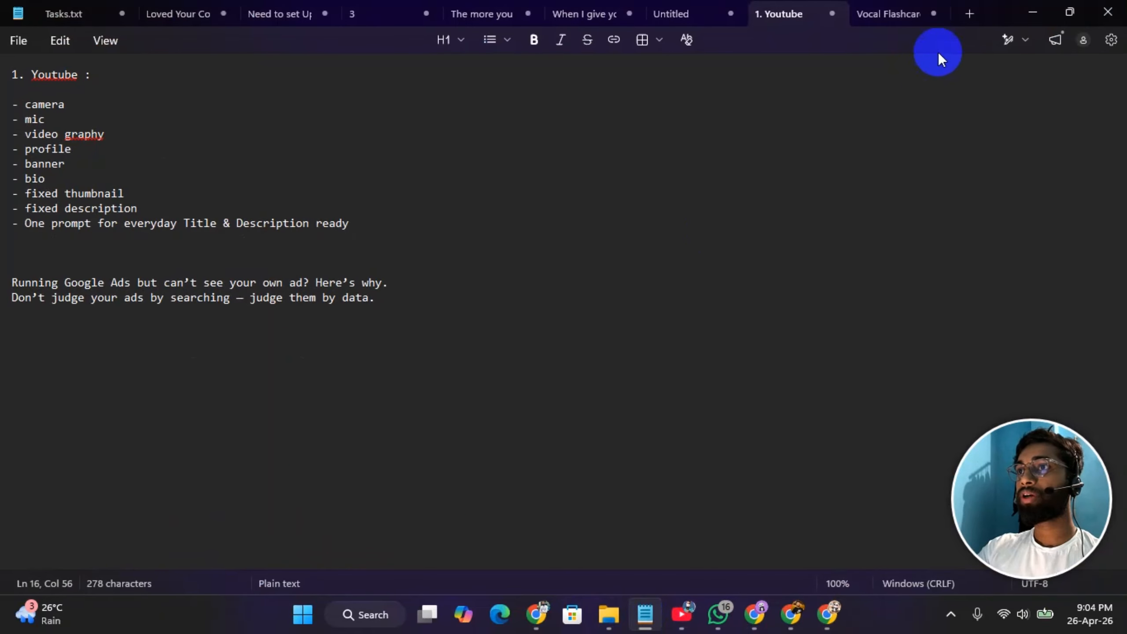
click(969, 14)
text(n)
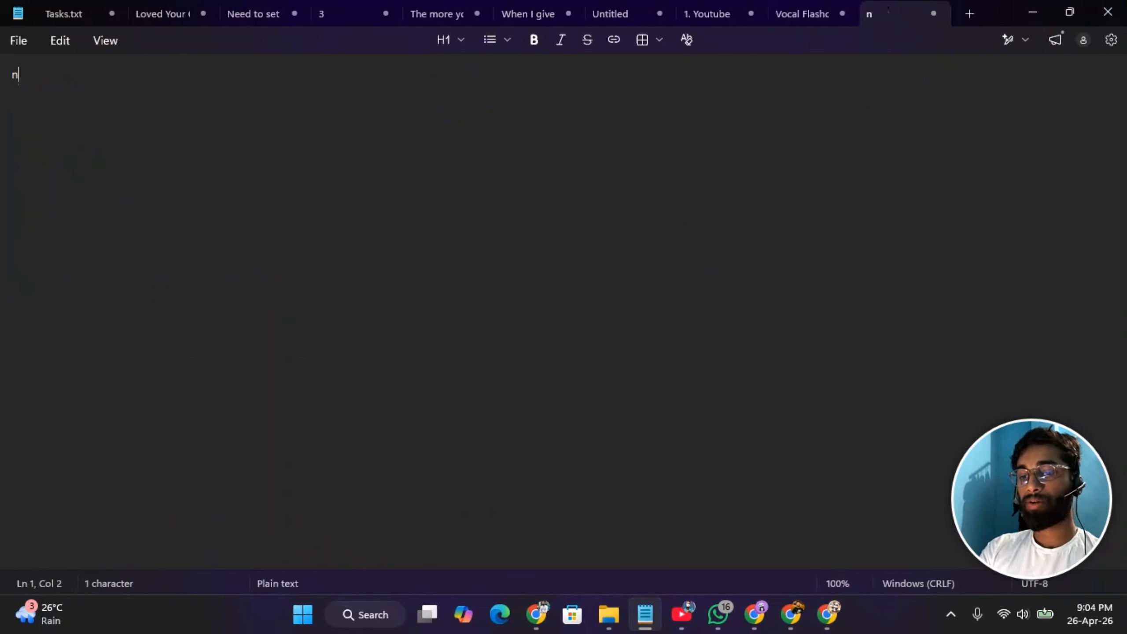
text(ew yor)
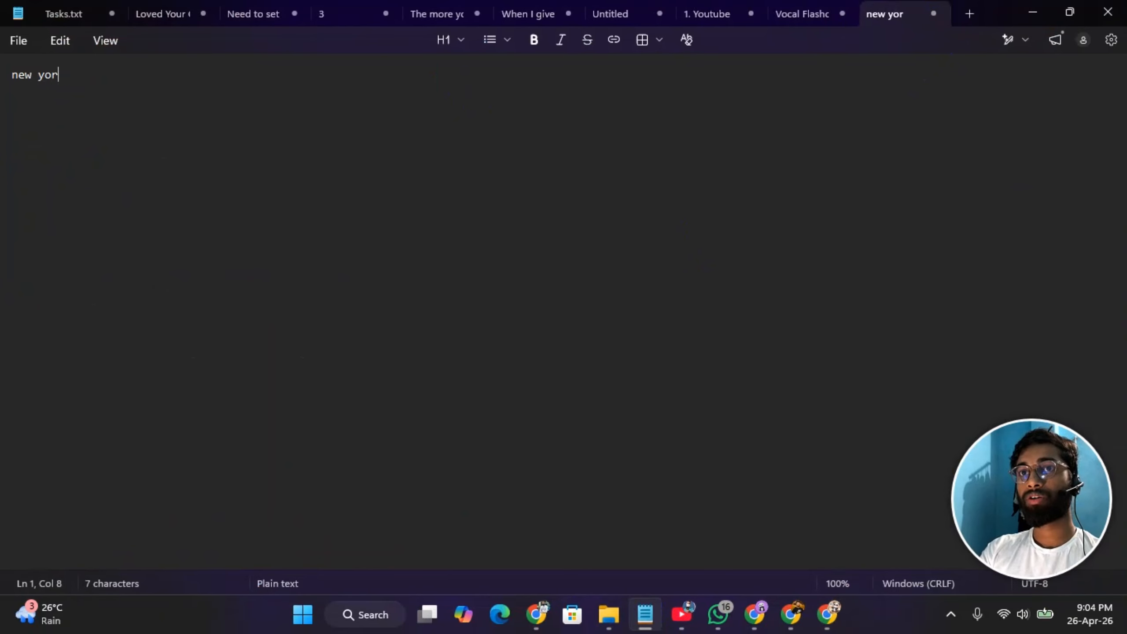
text(k)
key(Return)
text(otta)
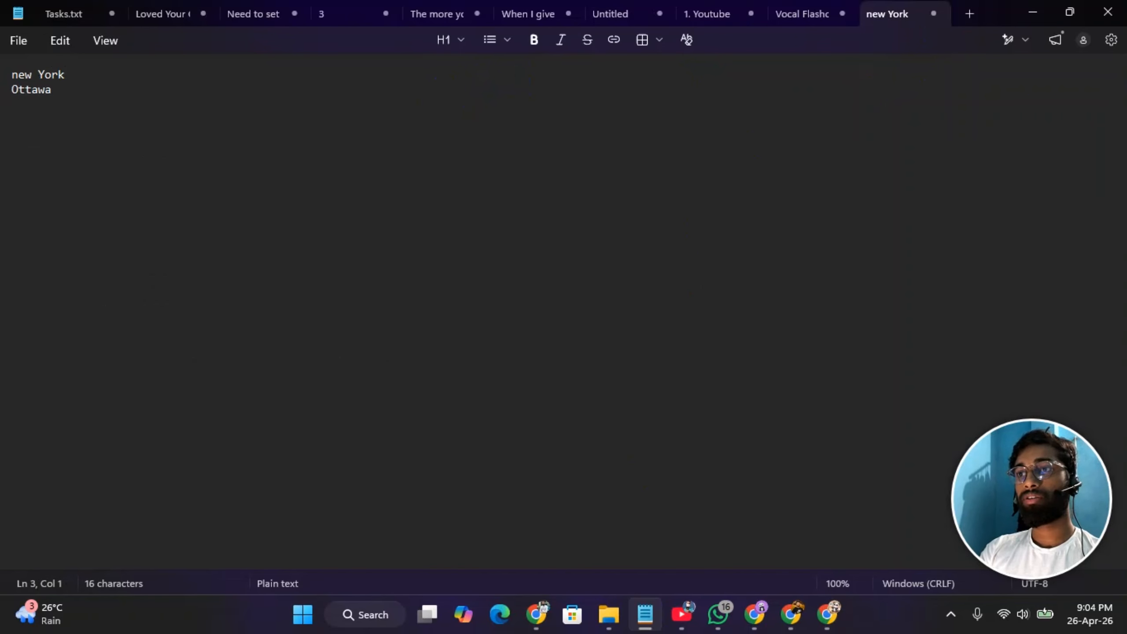
Step: Check the campaign's location map, add "virginia" as a third line to the Notepad list, and cut the whole list
key(alt+Tab)
scroll(735, 271, down, 1)
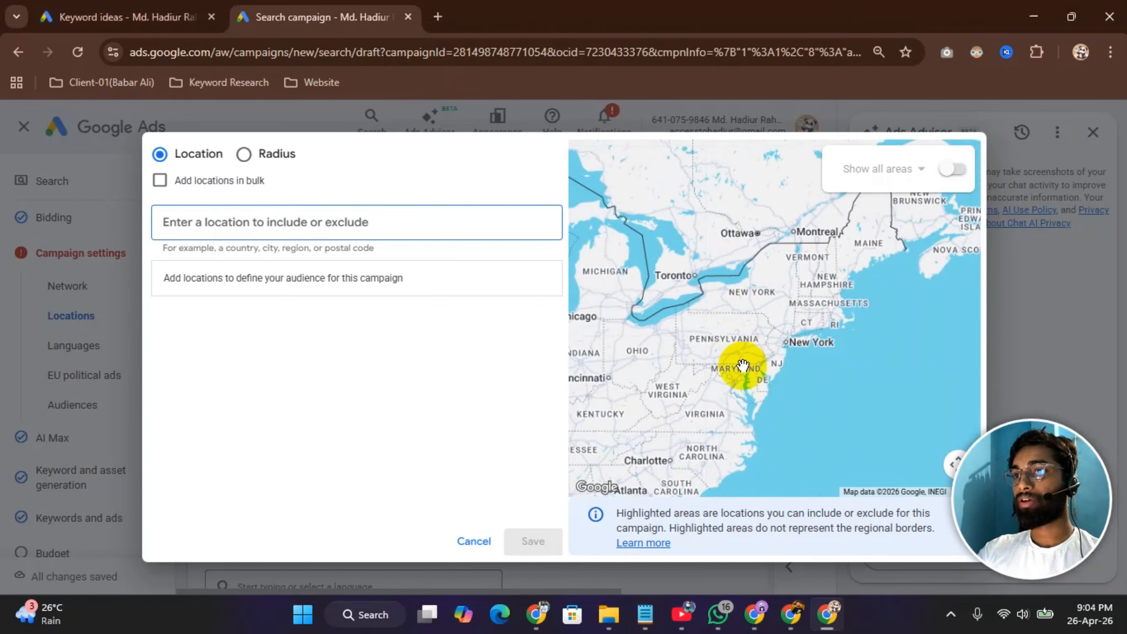
scroll(739, 370, down, 2)
key(alt+Tab)
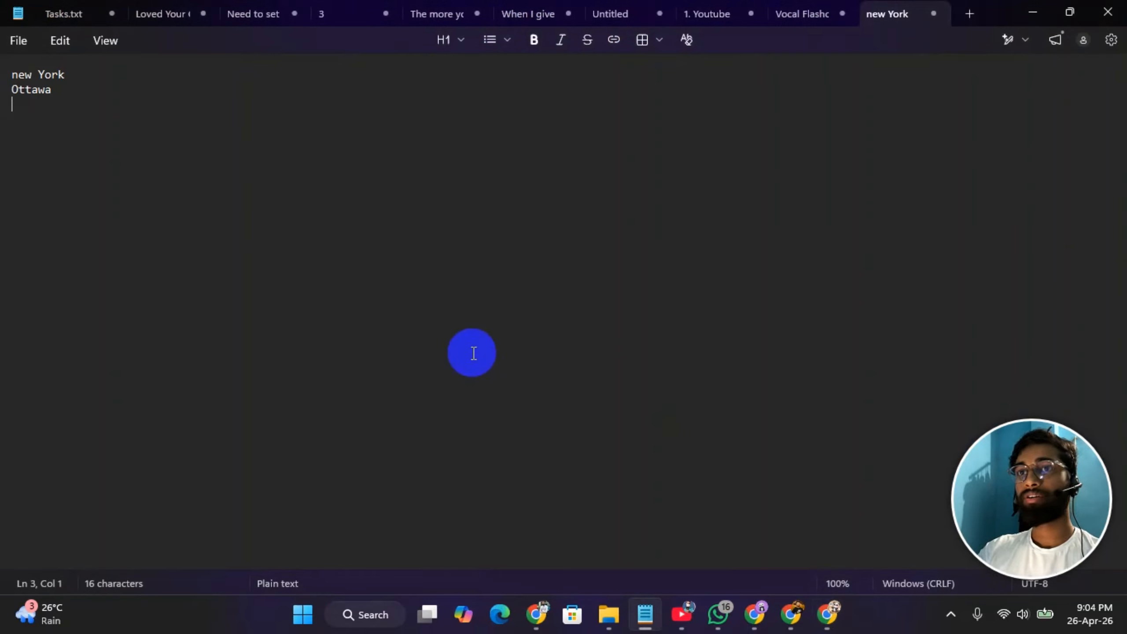
text(virginia)
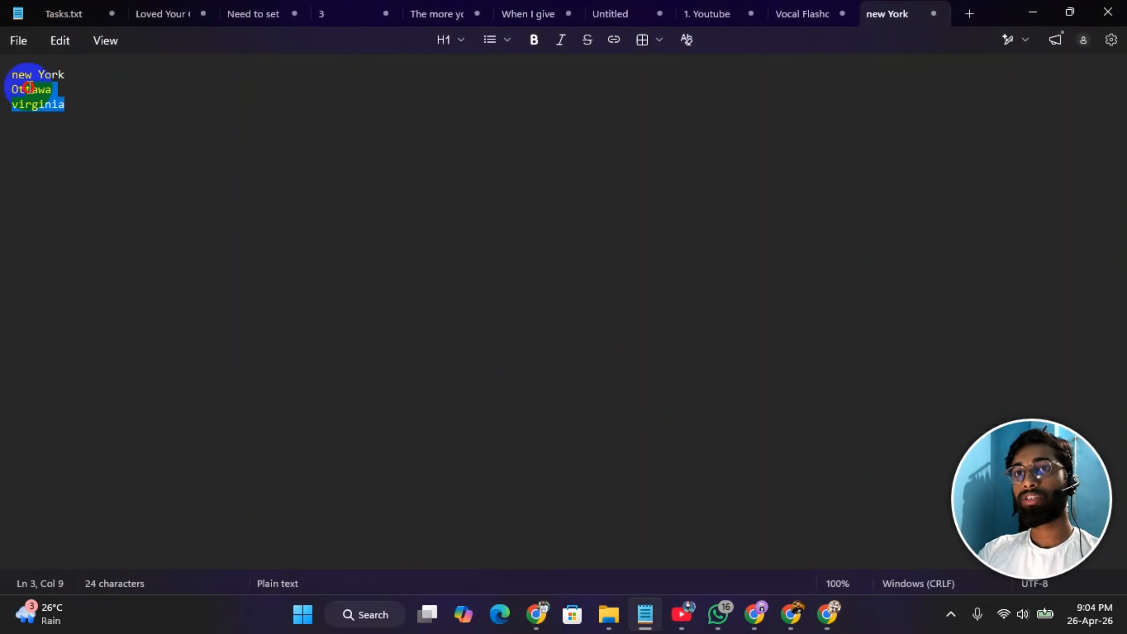
key(ctrl+a)
key(ctrl+x)
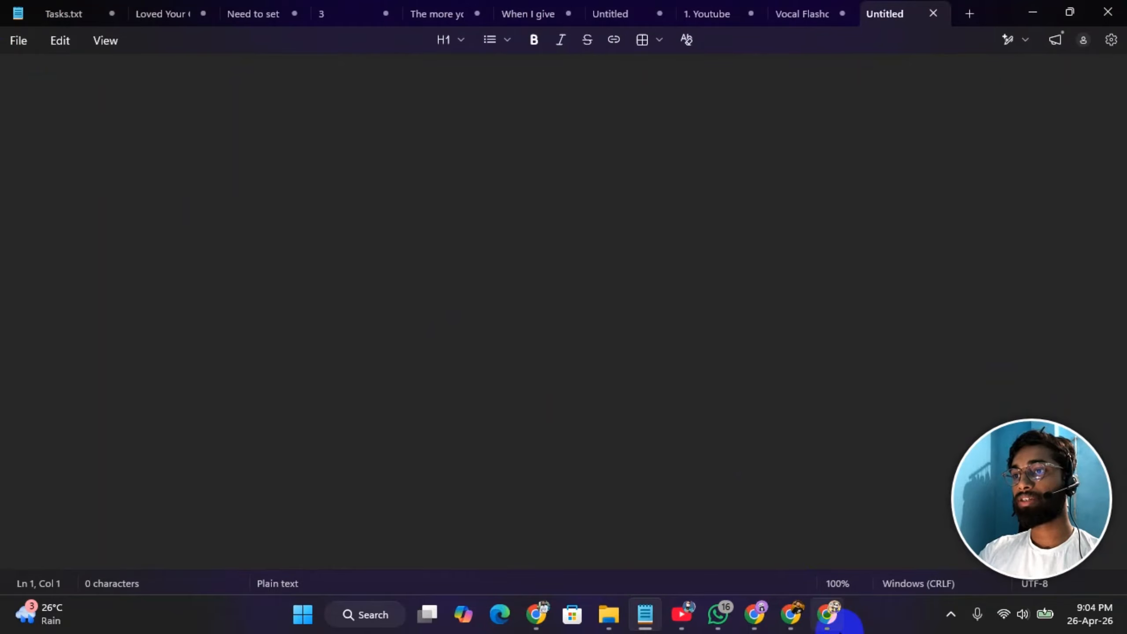
Step: Switch back to Google Ads and try the cut list of three places in the single-location search
click(827, 615)
click(265, 228)
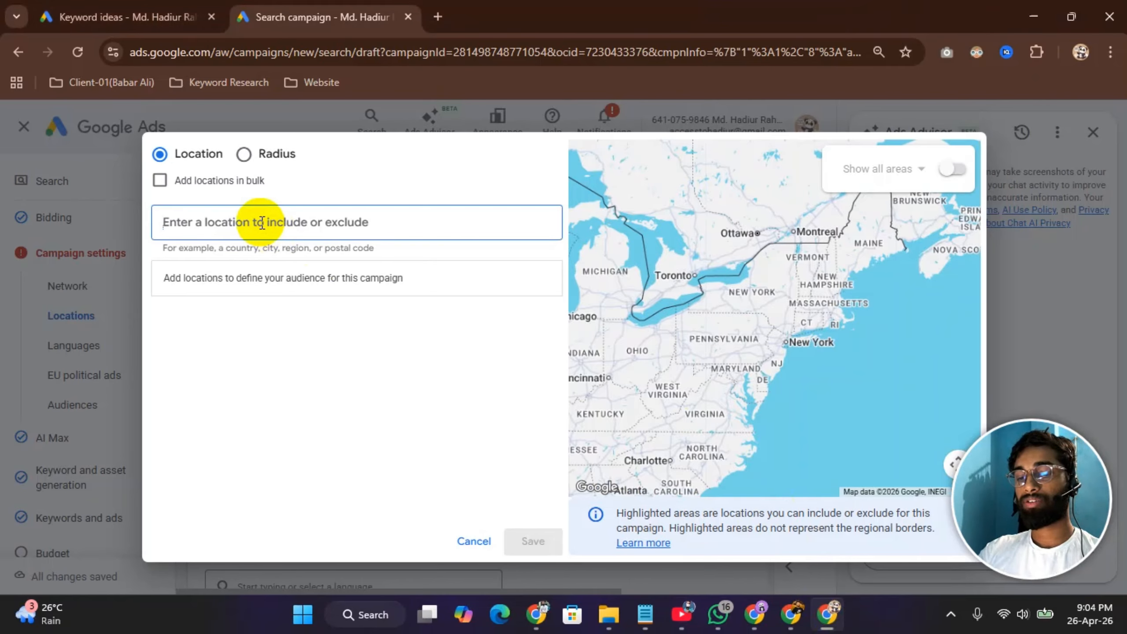
key(ctrl+v)
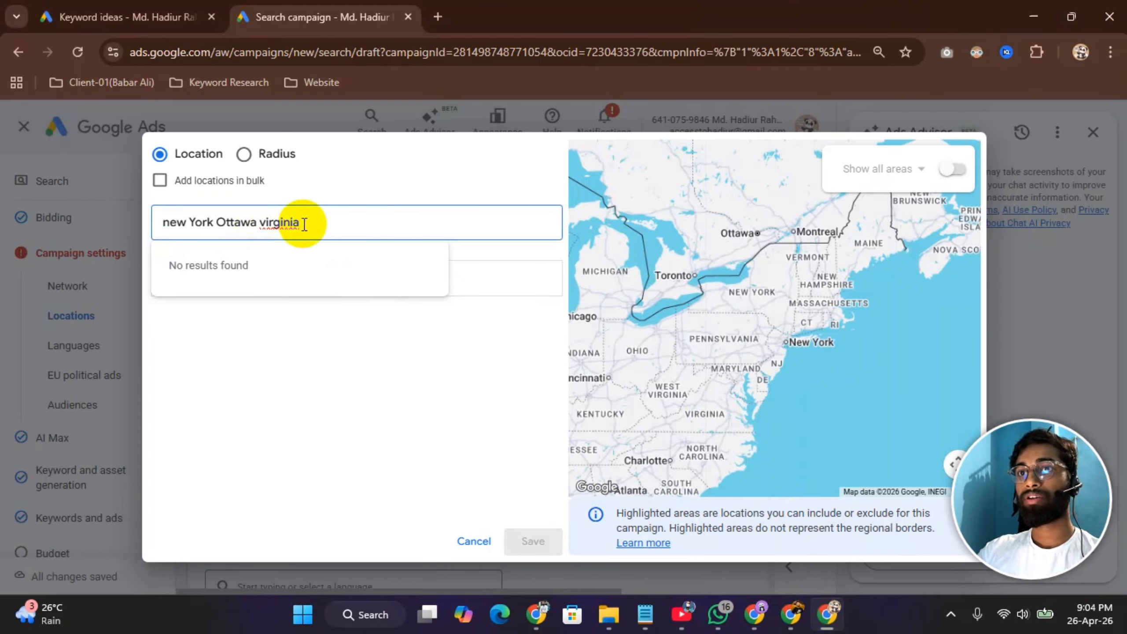
click(211, 221)
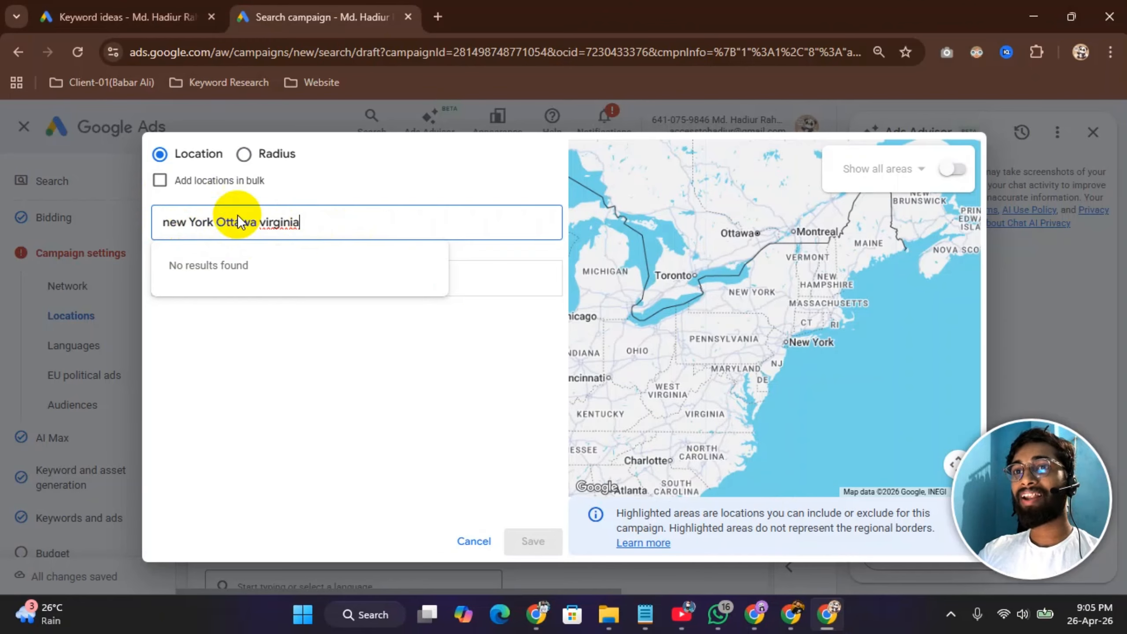
Step: Add "new York", "Ottawa" and "virginia" in bulk, one per line, target all matches, and clear the targeted locations
click(160, 180)
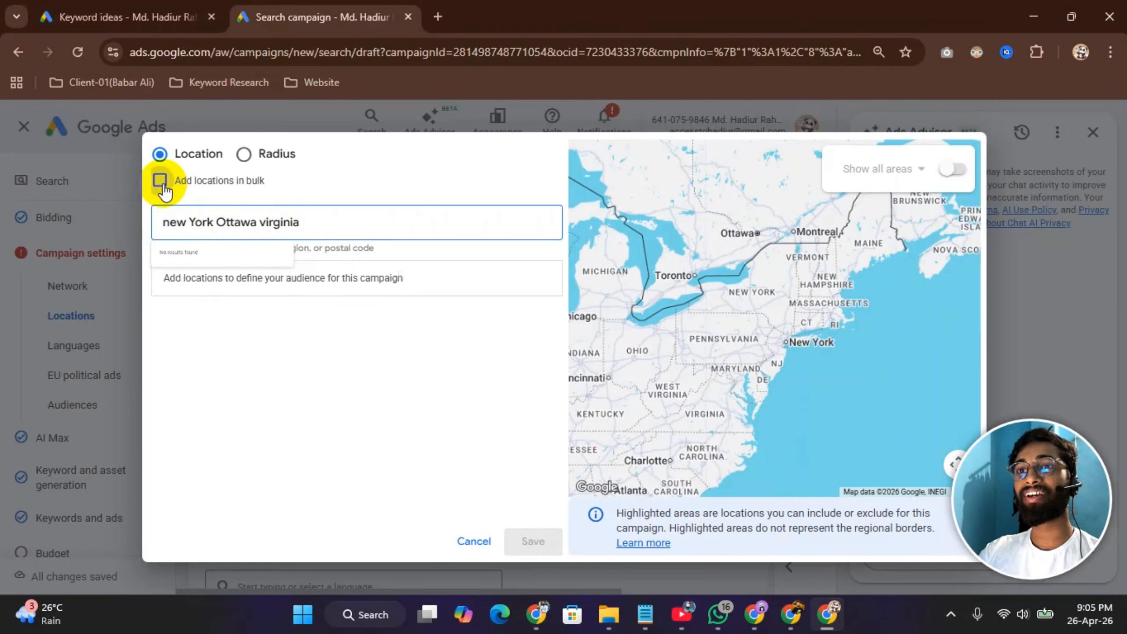
click(256, 220)
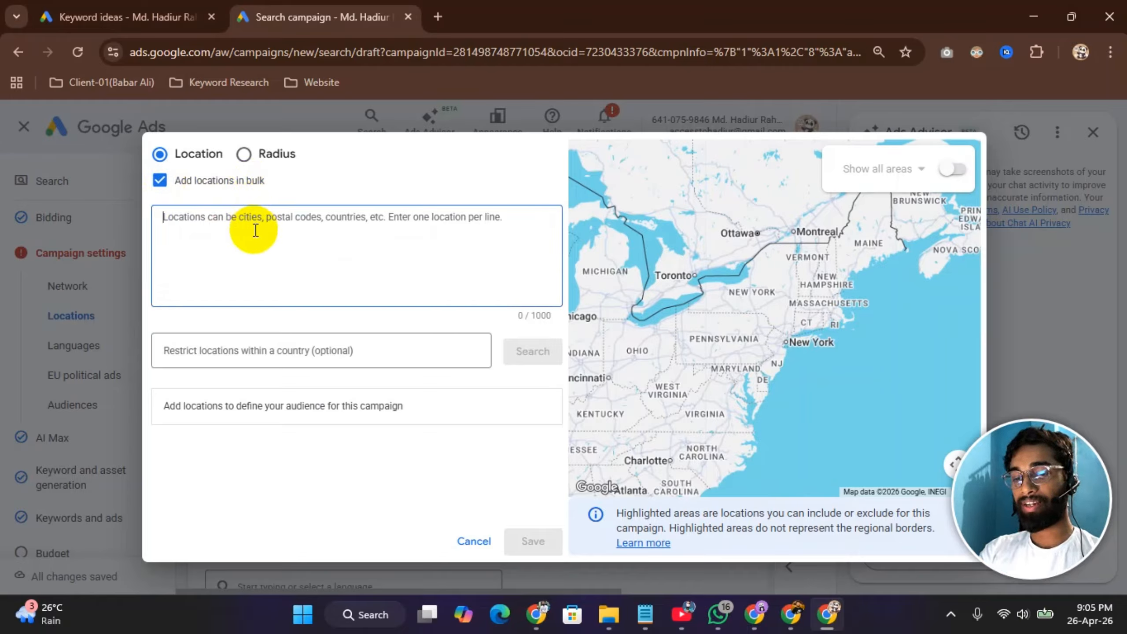
text(new York Ottawa virginia)
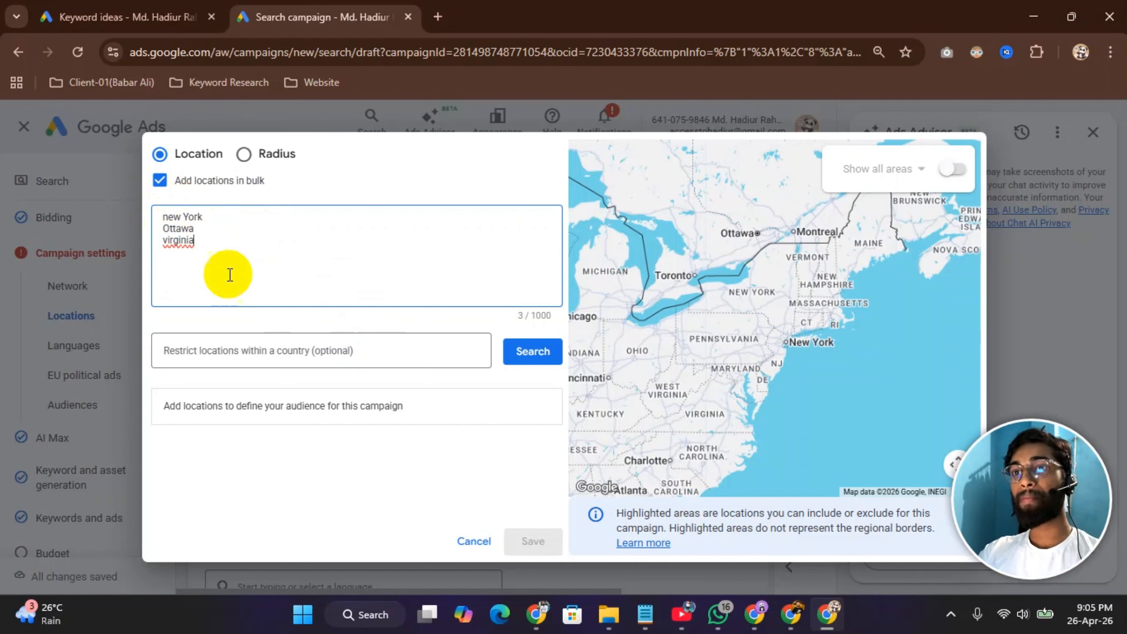
click(514, 355)
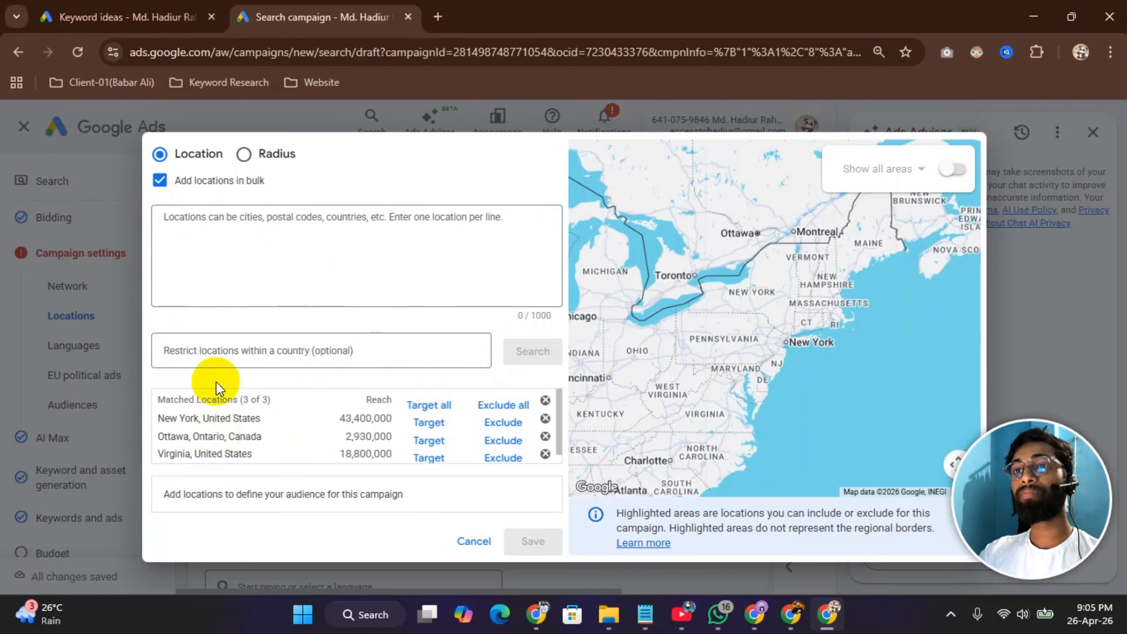
click(424, 406)
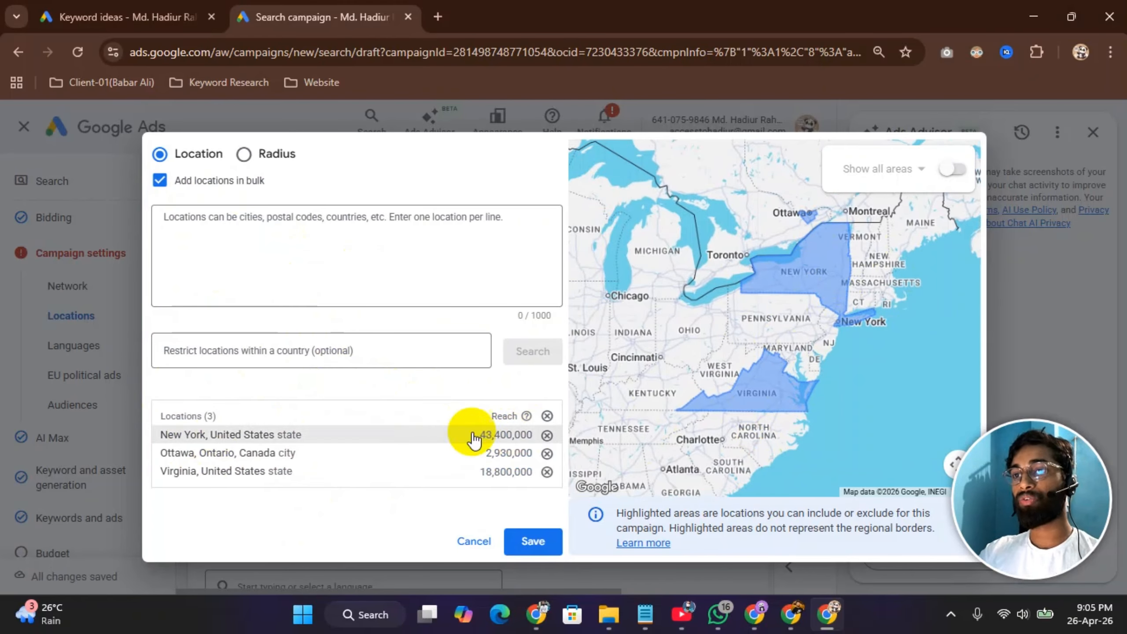
click(545, 413)
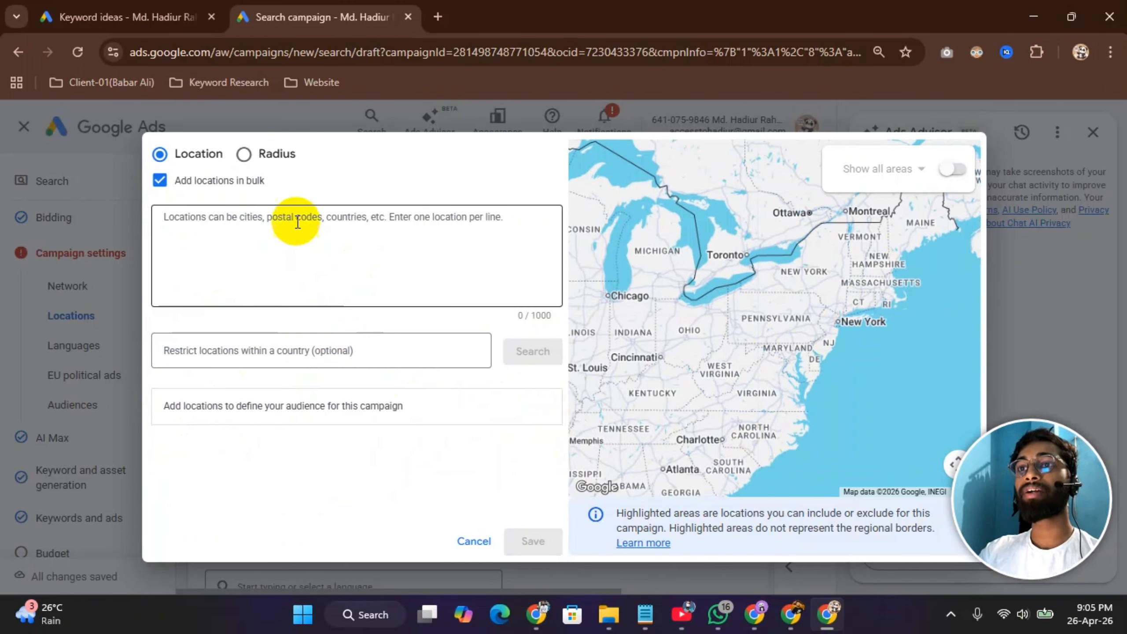
Step: Switch to radius targeting and search for "chicago" as the centre
click(244, 153)
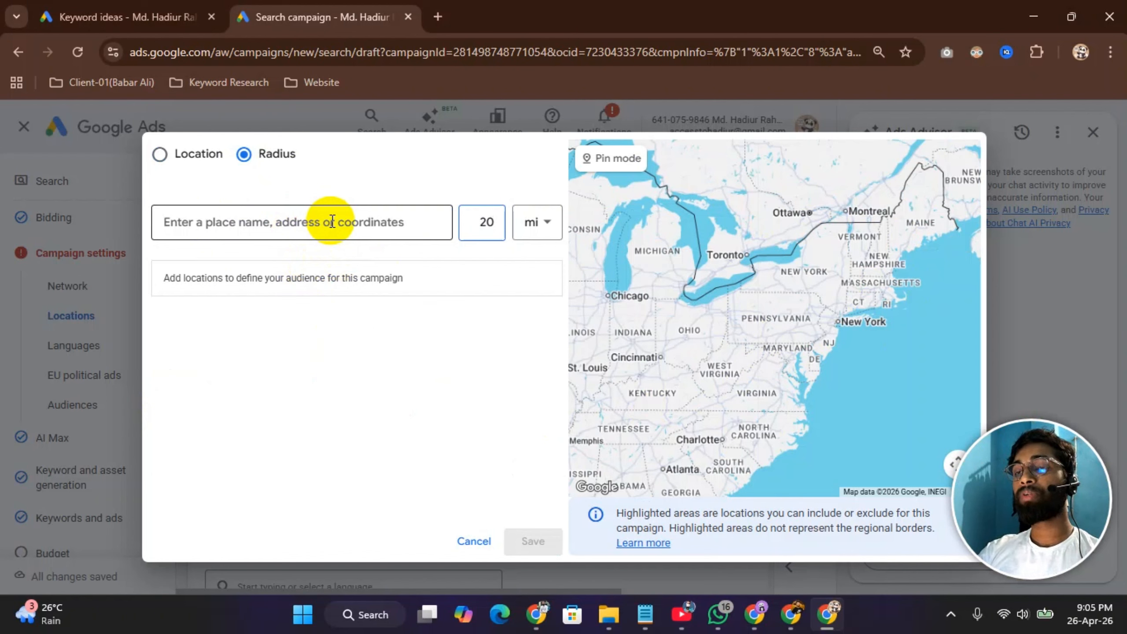
scroll(732, 370, up, 1)
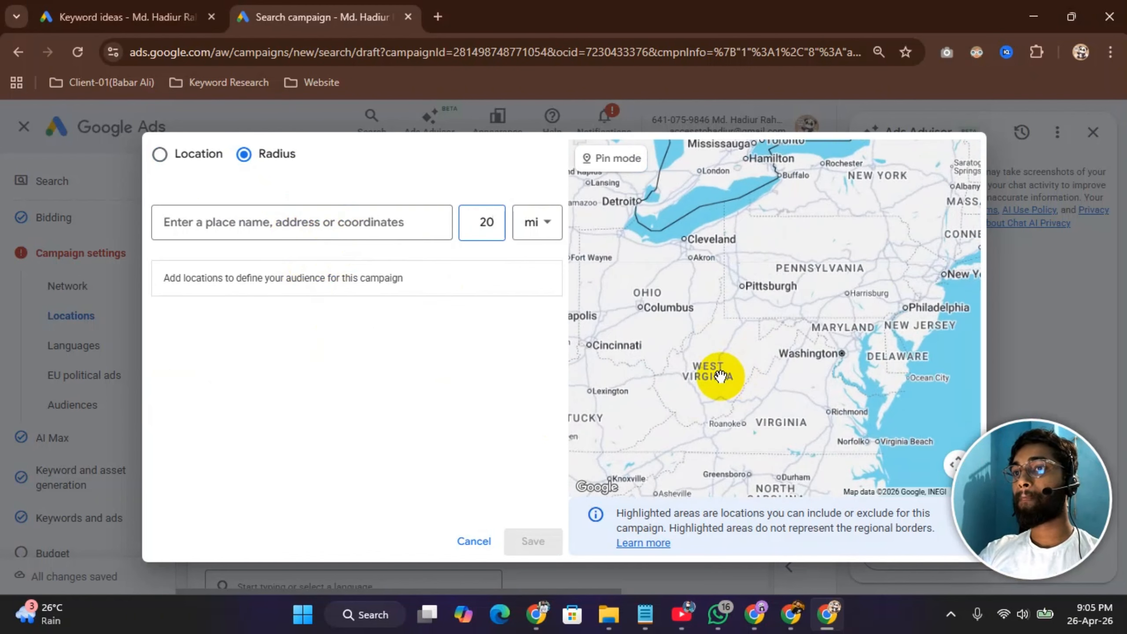
scroll(721, 374, down, 1)
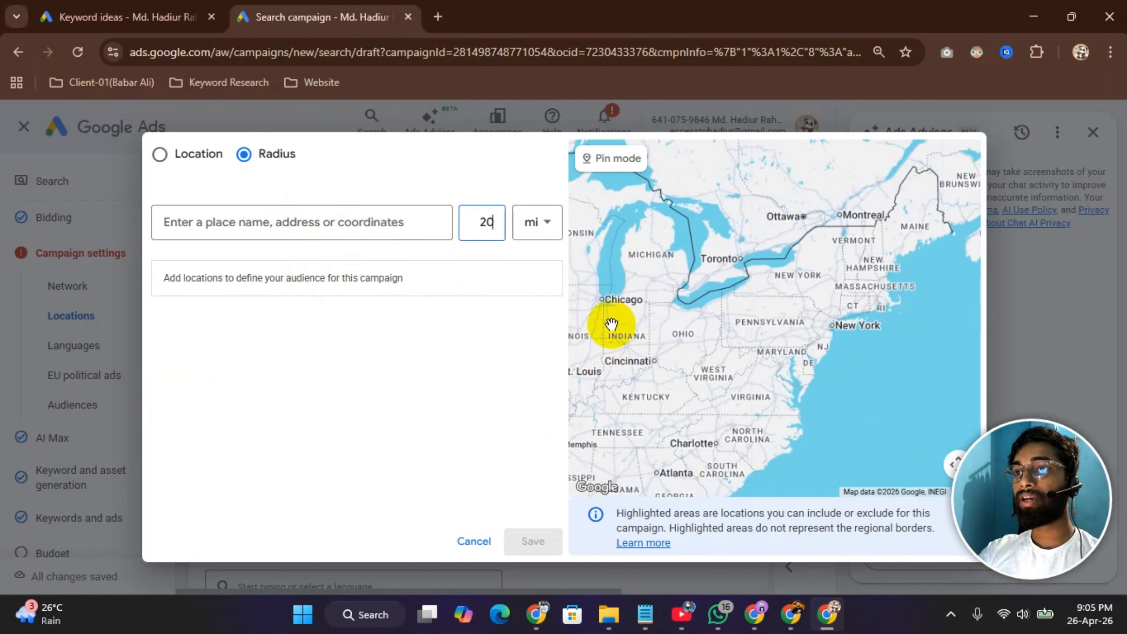
click(314, 227)
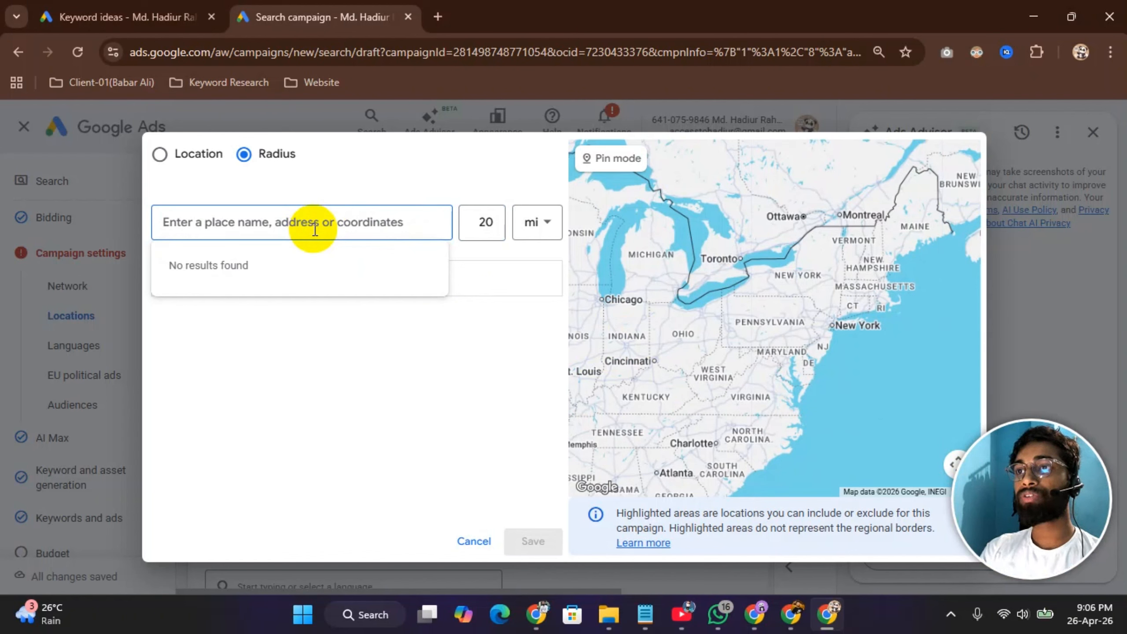
text(chicago)
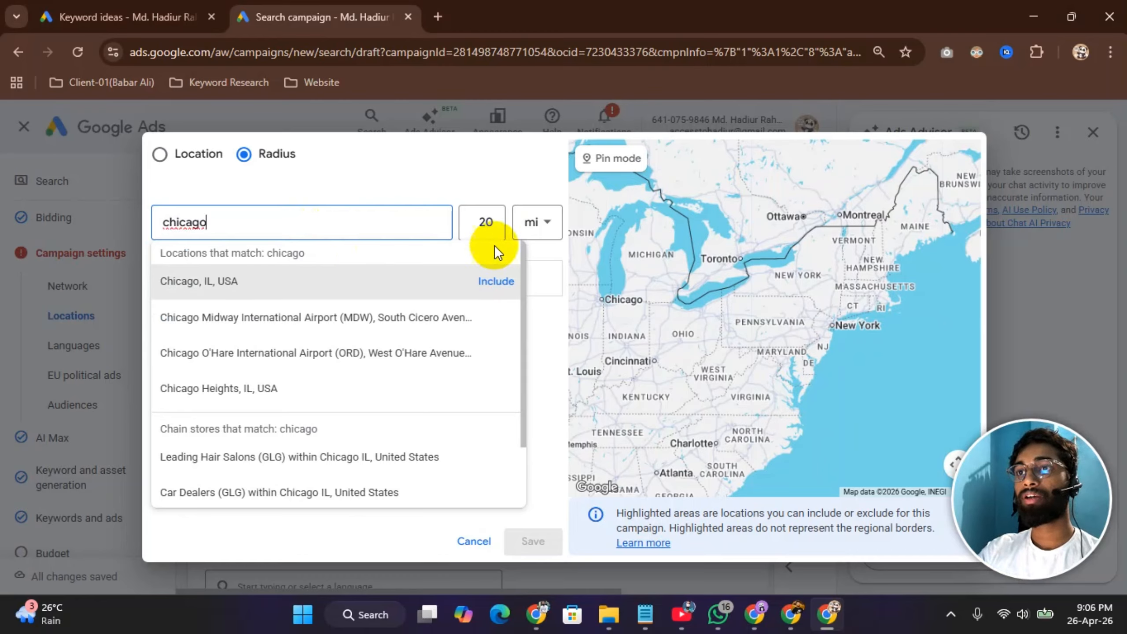
Step: Set the radius to 30 km and include Chicago, IL, USA as the target
click(495, 222)
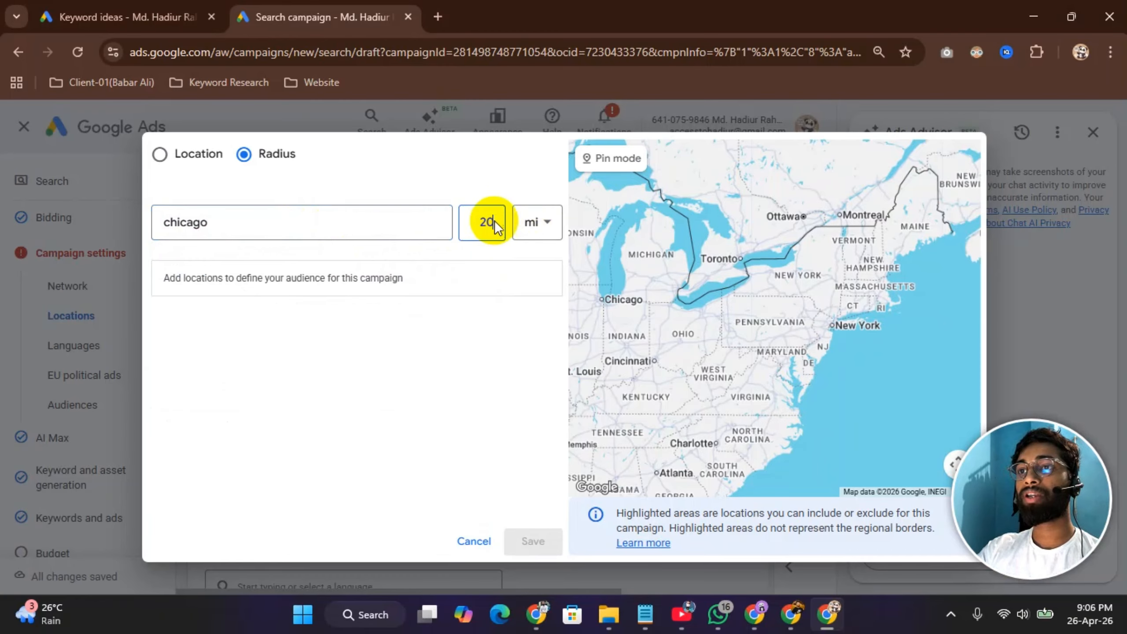
click(530, 222)
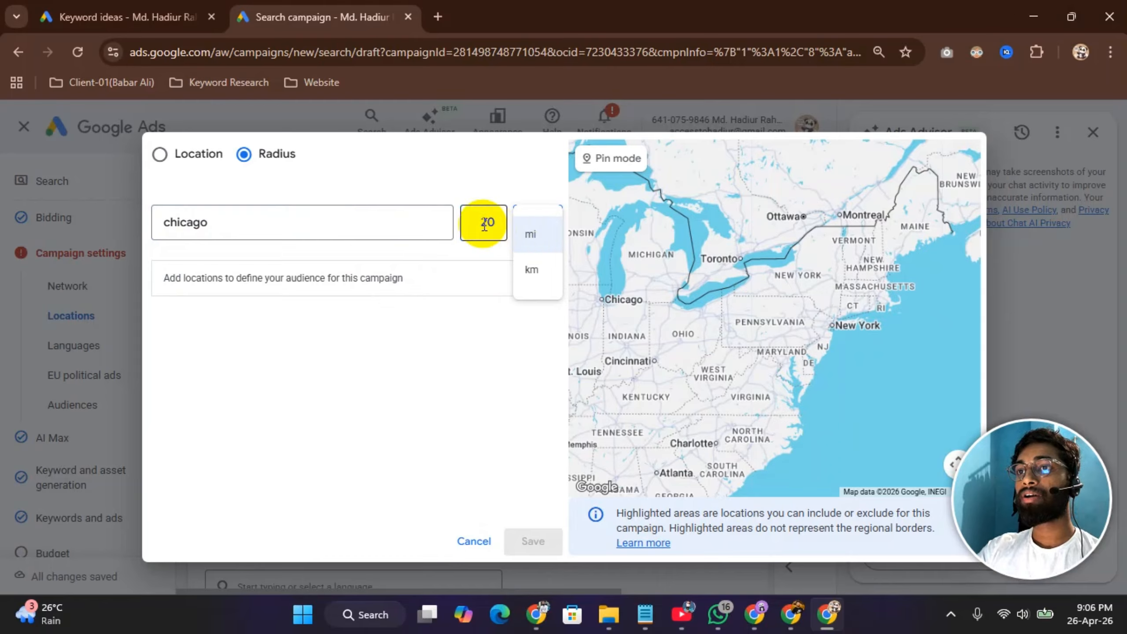
click(538, 271)
click(485, 221)
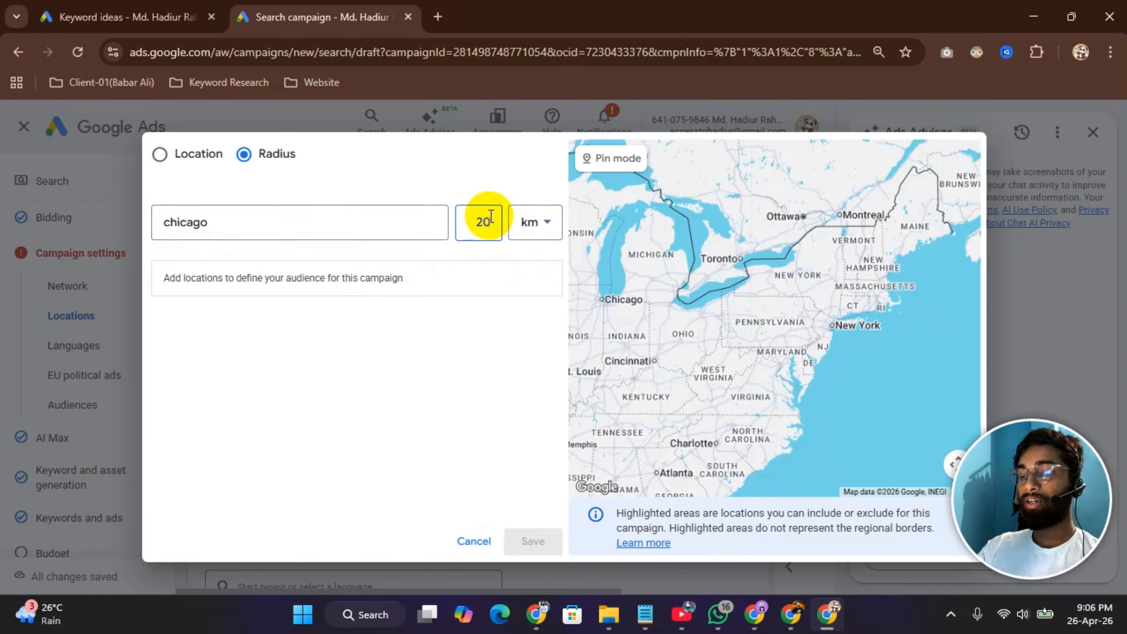
key(BackSpace)
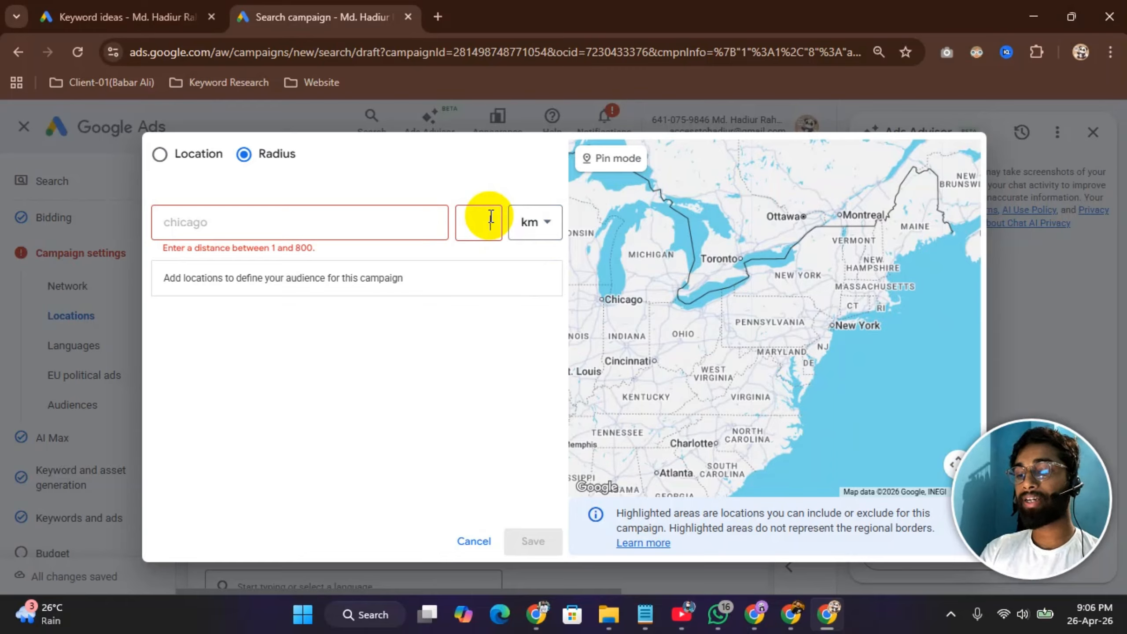
text(30)
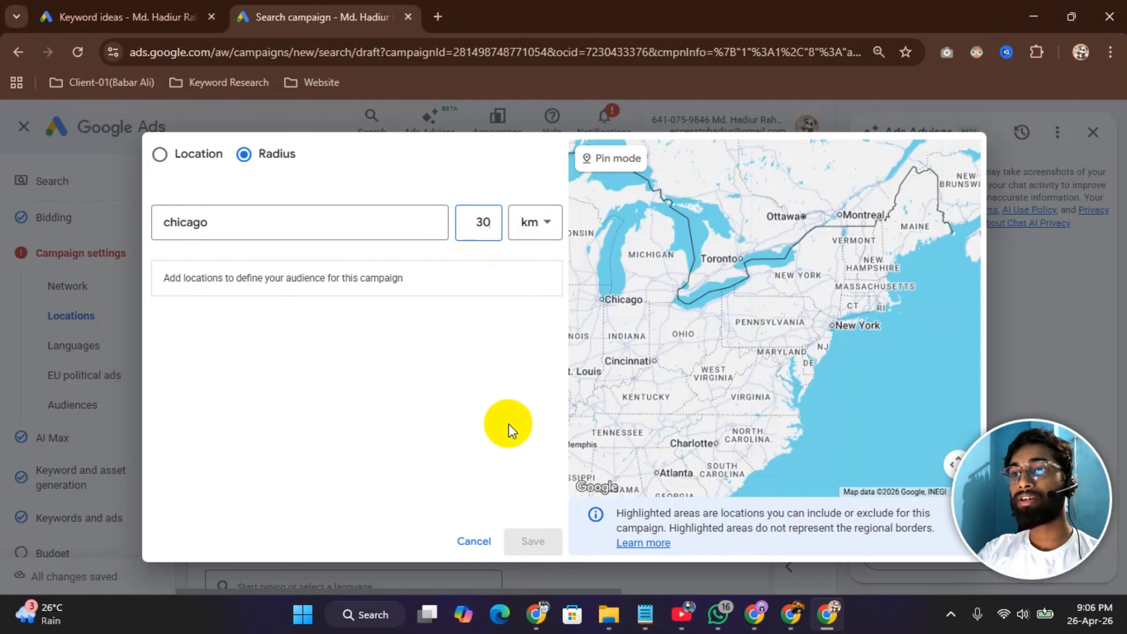
click(403, 213)
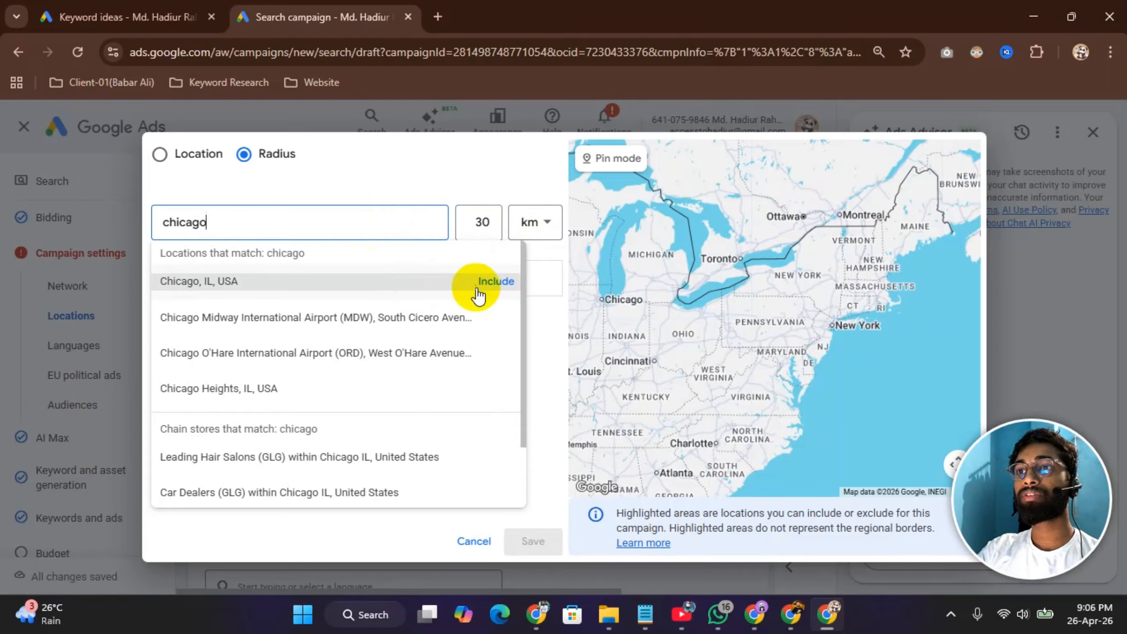
click(497, 283)
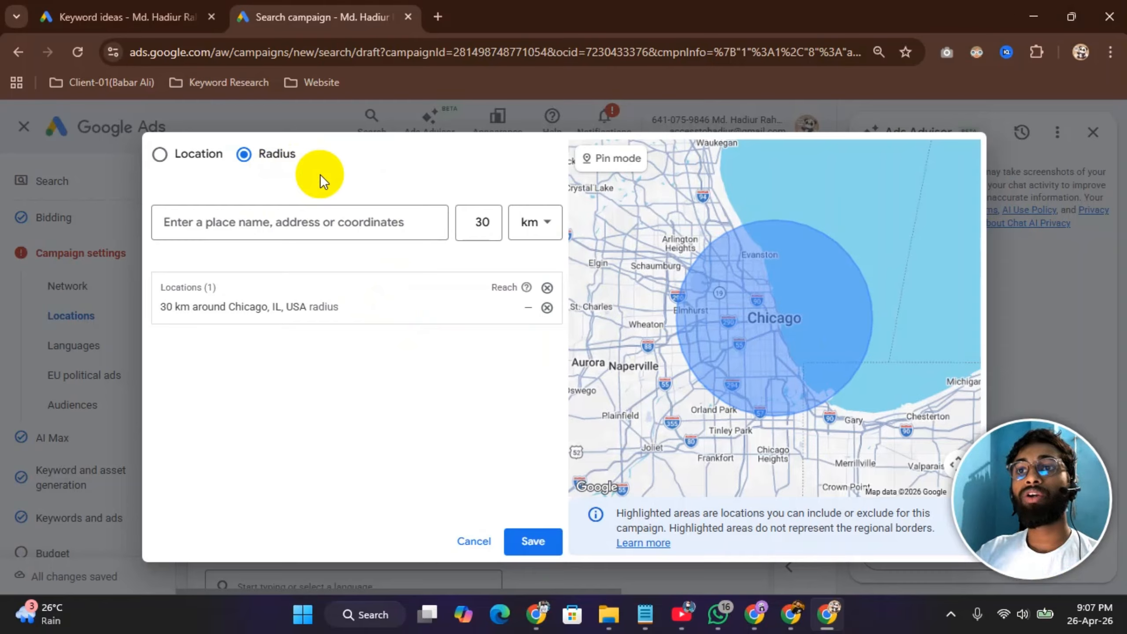
Step: Turn off adding locations in bulk and return to radius targeting
click(160, 154)
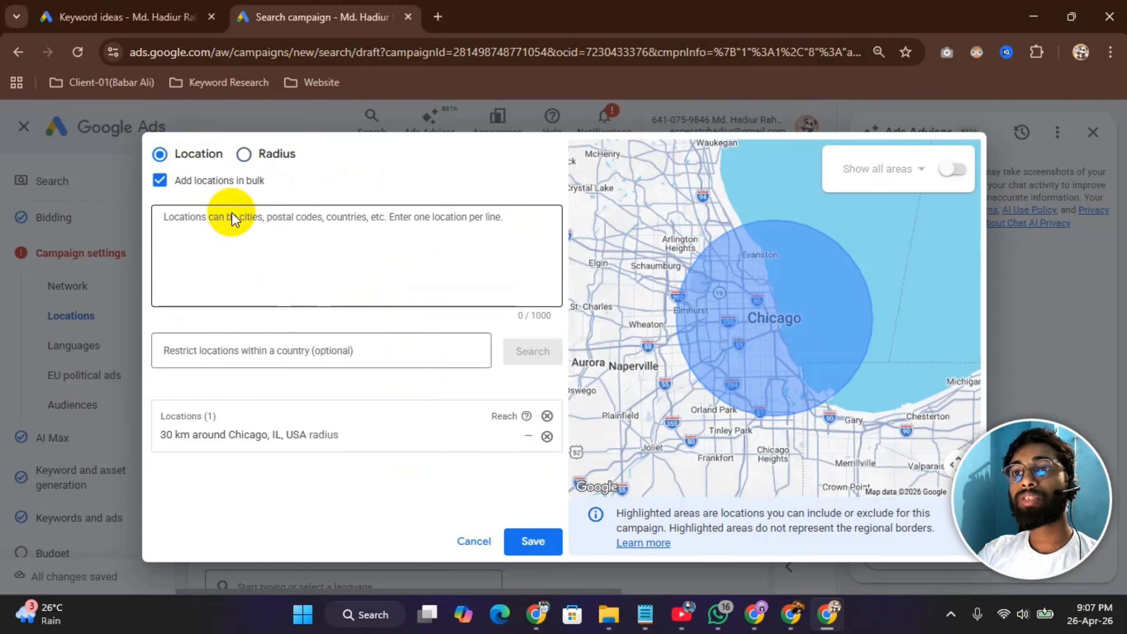
click(159, 180)
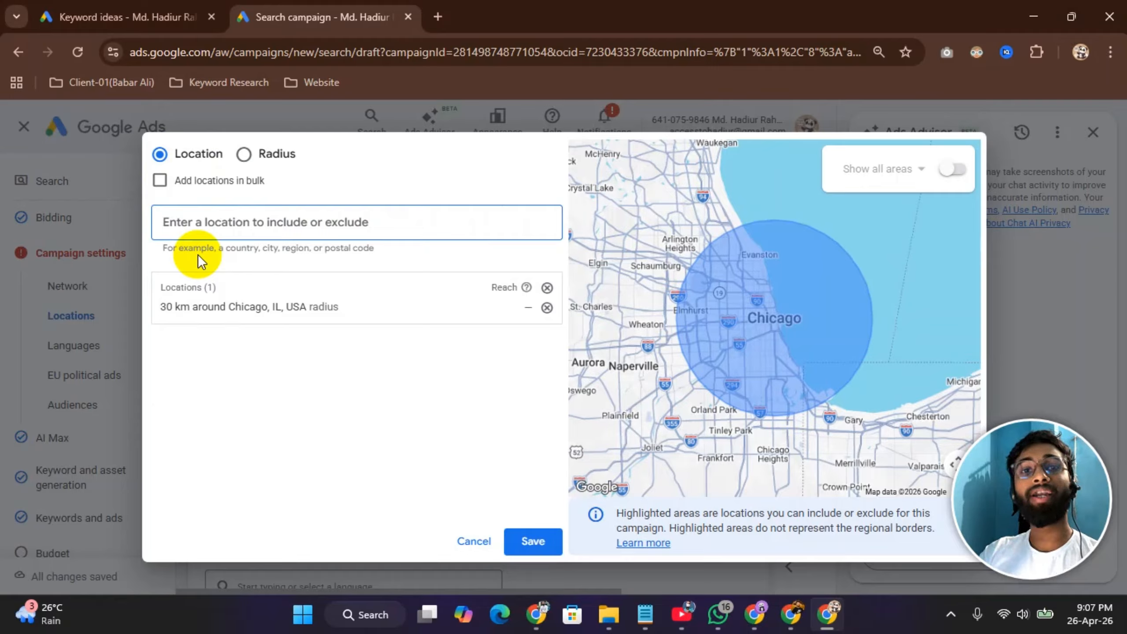
click(245, 160)
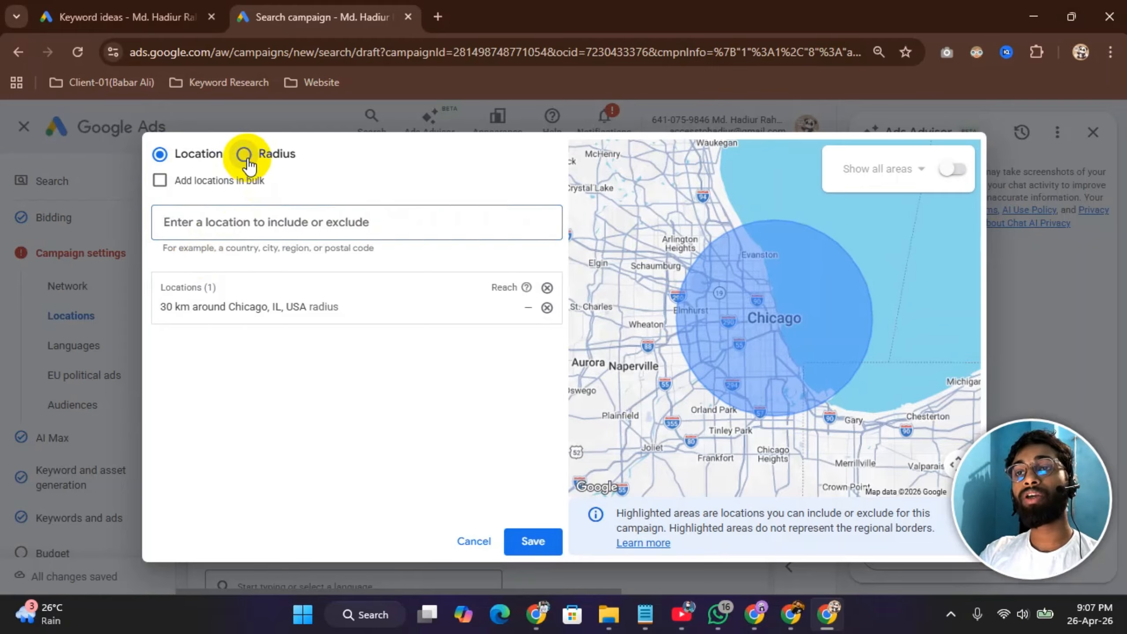
click(314, 181)
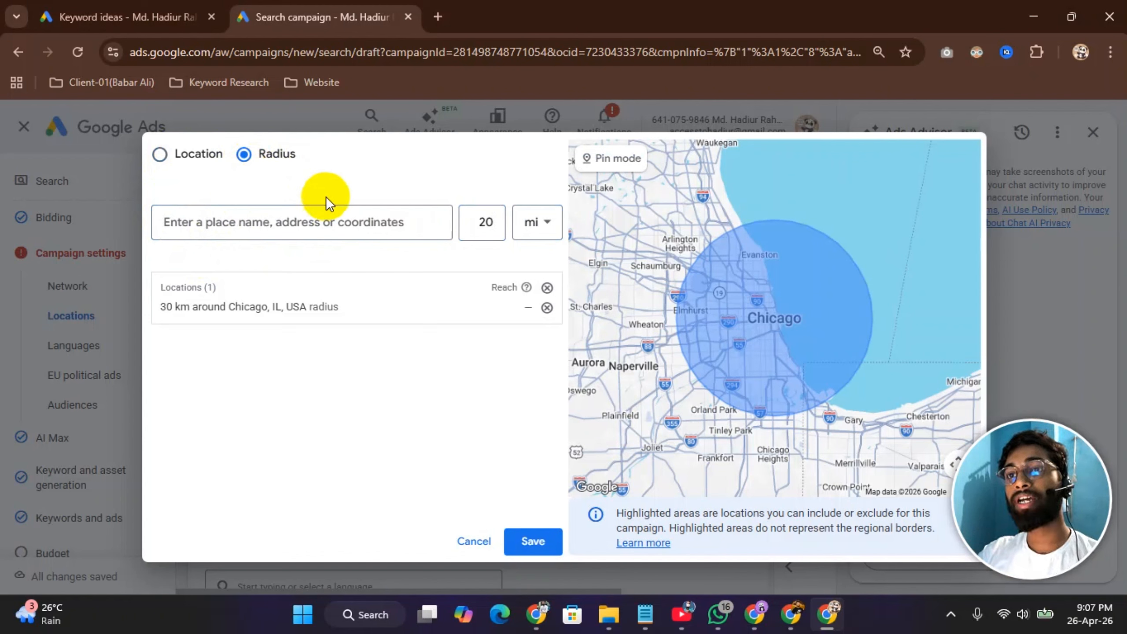
click(272, 221)
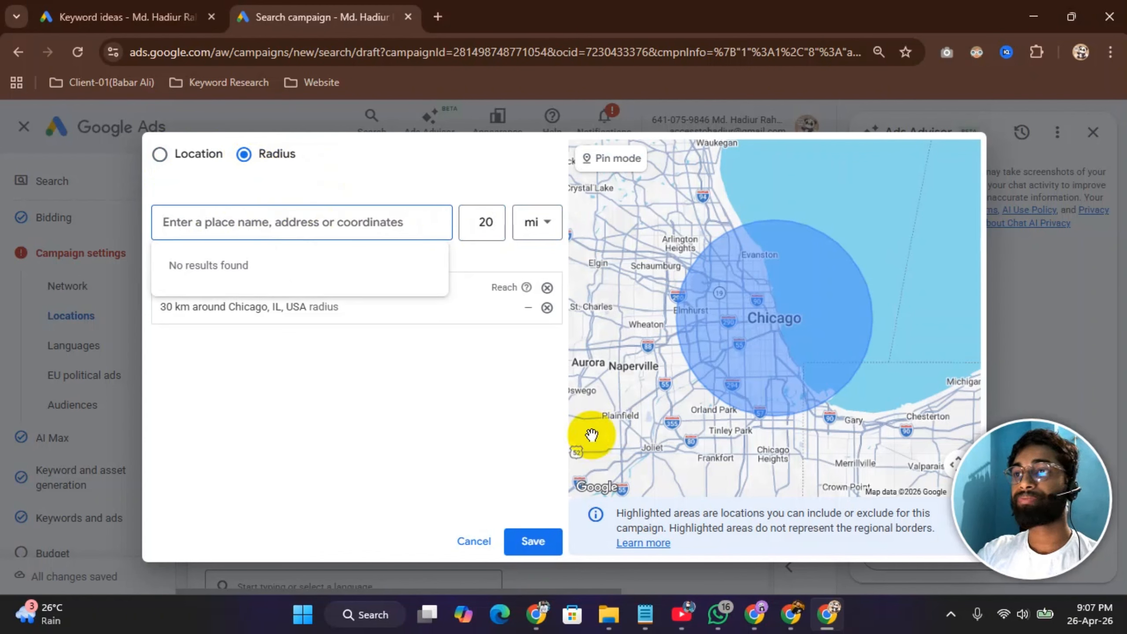
Step: View the 30 km Chicago radius on the map and save the location targeting
scroll(724, 402, down, 1)
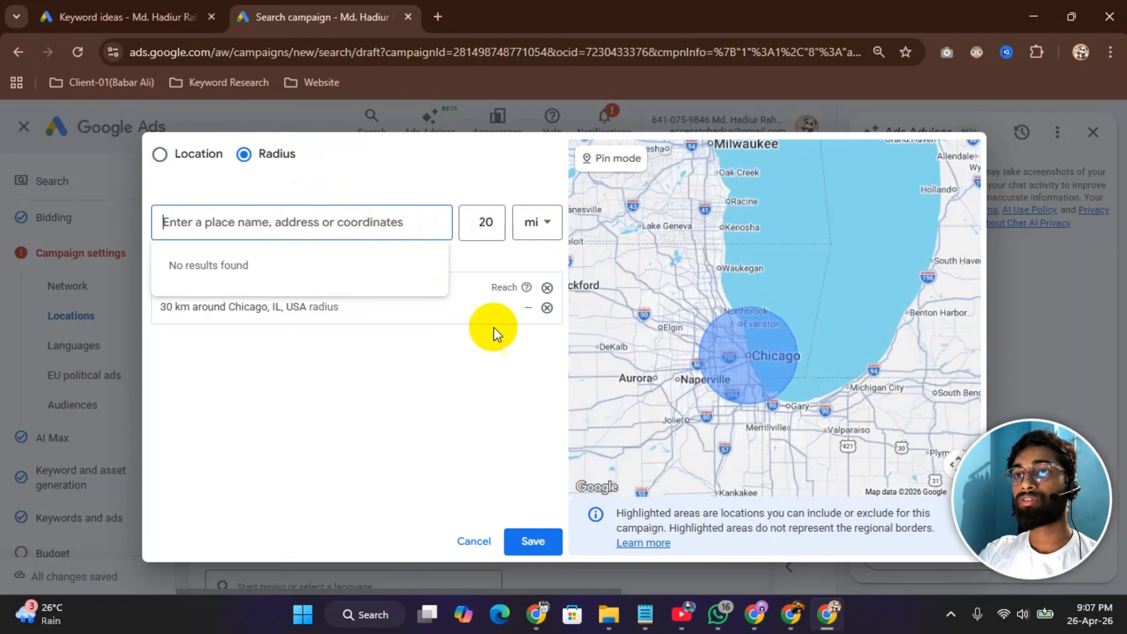
click(287, 319)
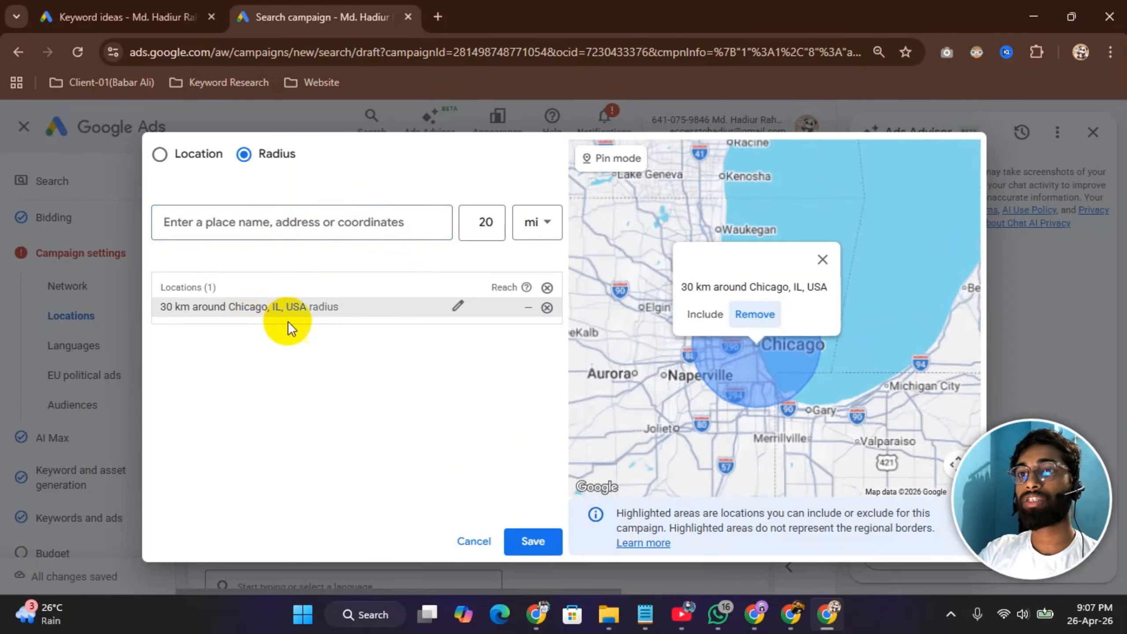
click(531, 544)
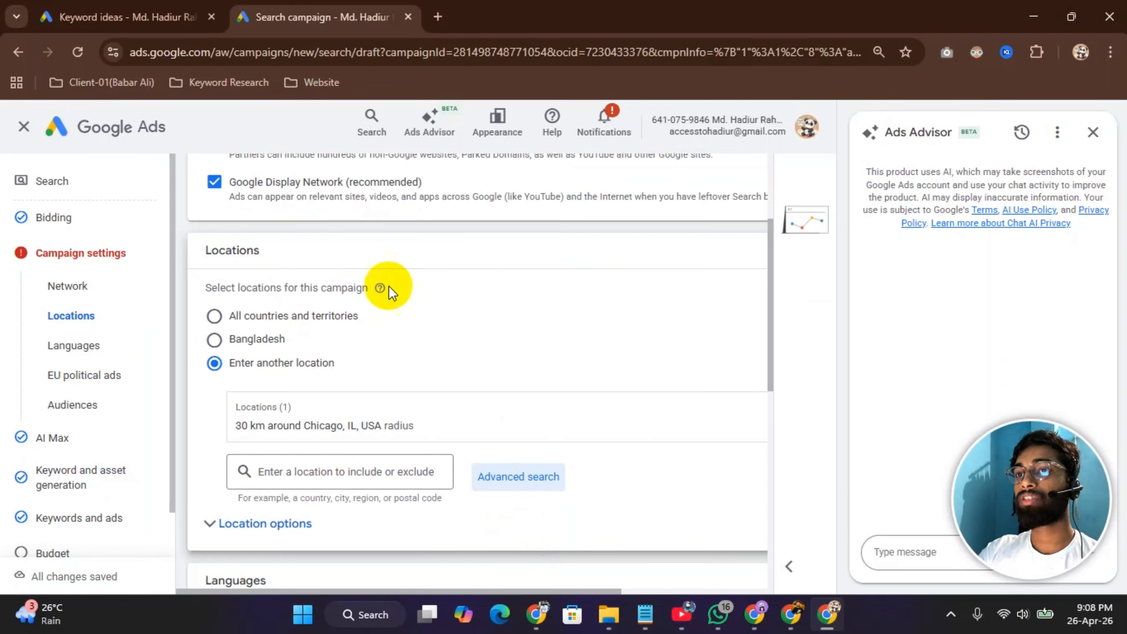
Step: Review the campaign's Locations section with the saved radius target and look at its location options
scroll(410, 324, down, 2)
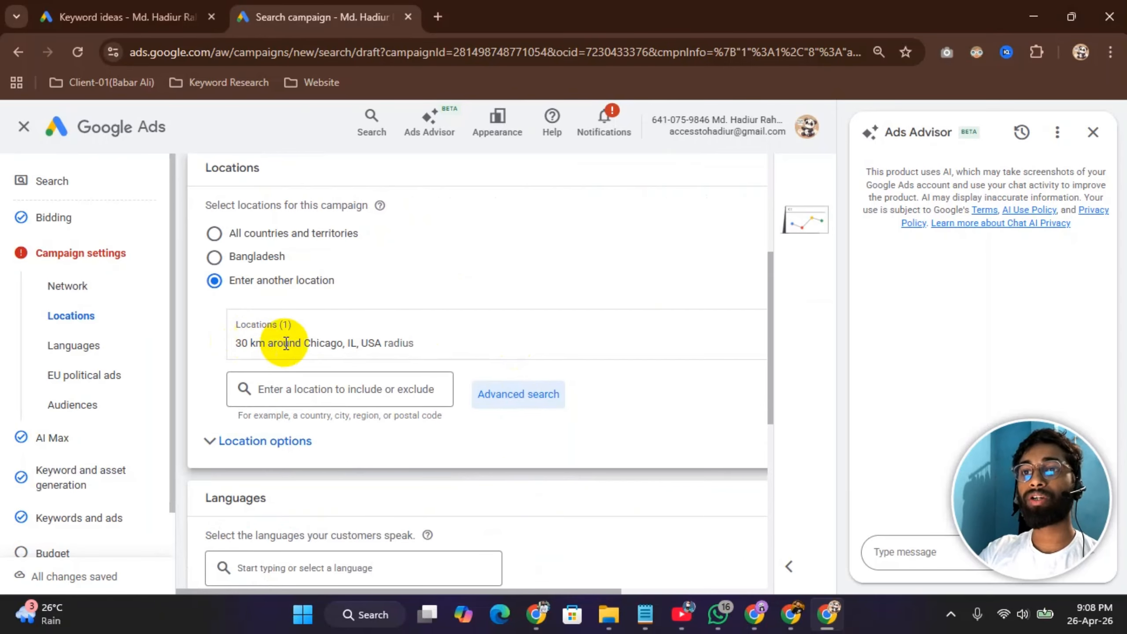
scroll(315, 360, up, 4)
scroll(411, 392, down, 2)
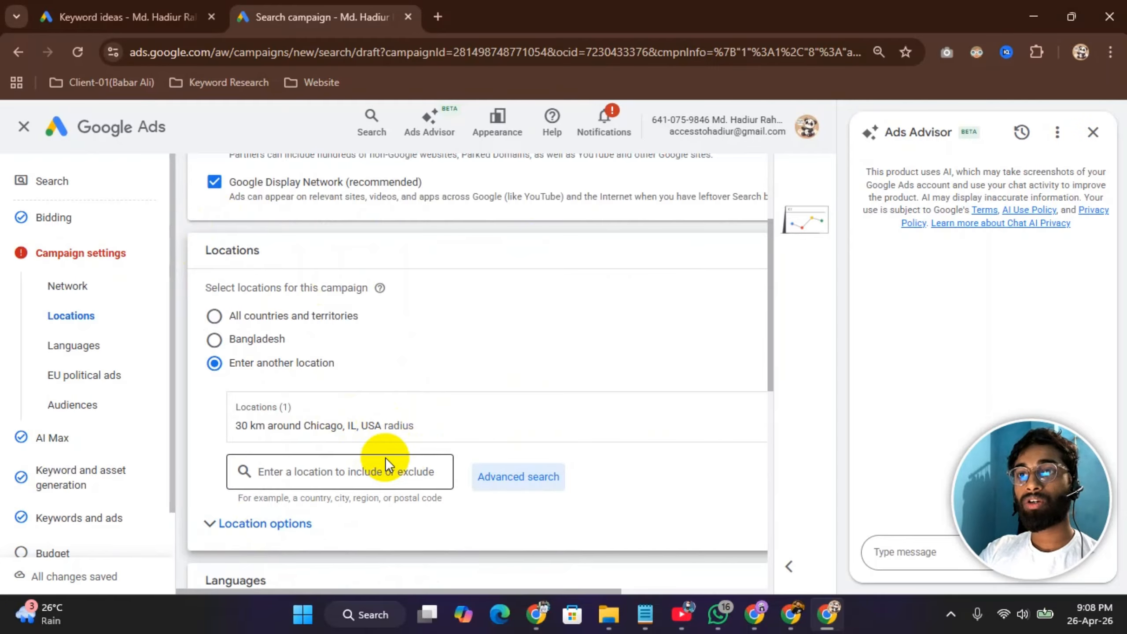
scroll(385, 465, down, 2)
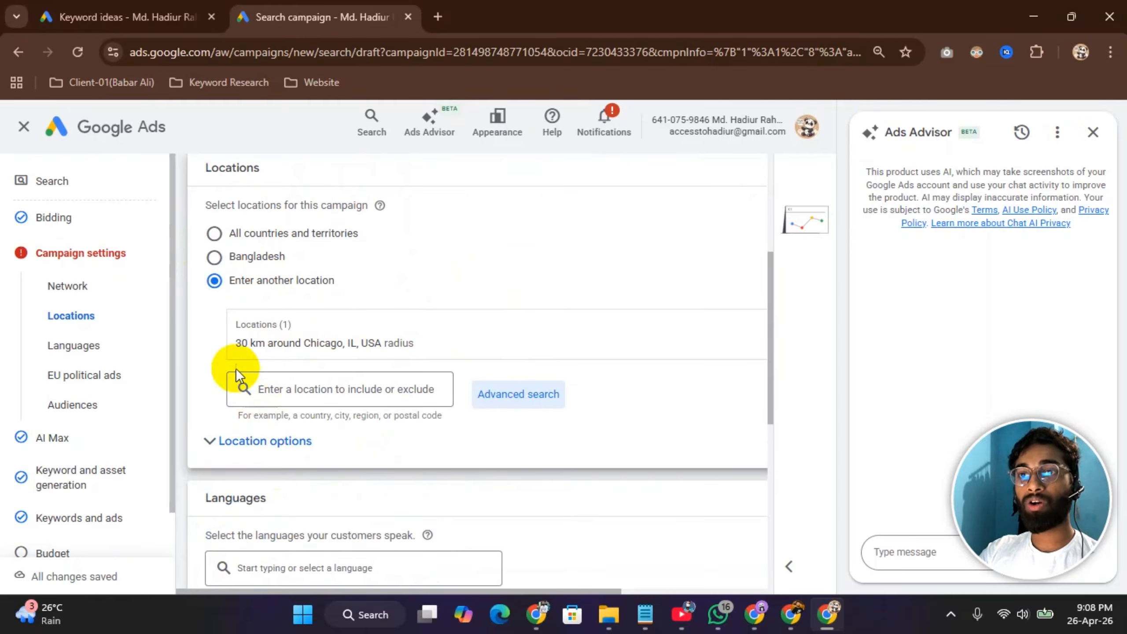
click(268, 441)
click(248, 441)
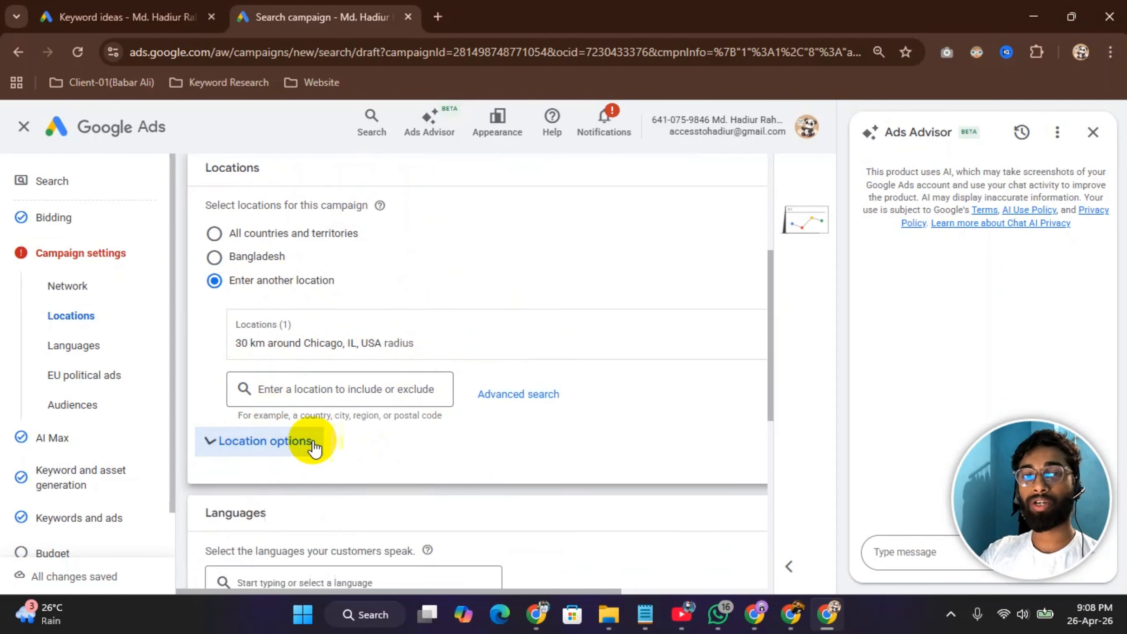